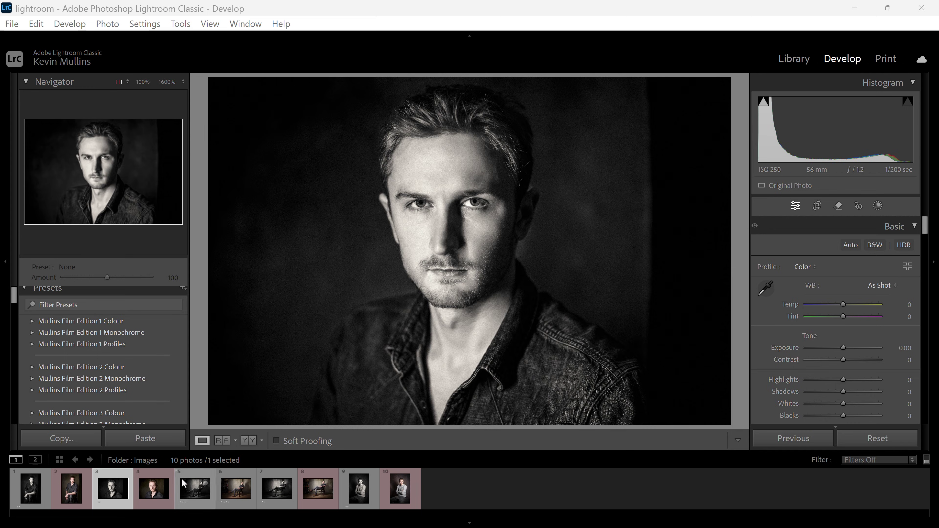
Compare the close-up, seated and wide seated colour originals against their black-and-white edits.
{"action": "left_click", "coordinate": [155, 491]}
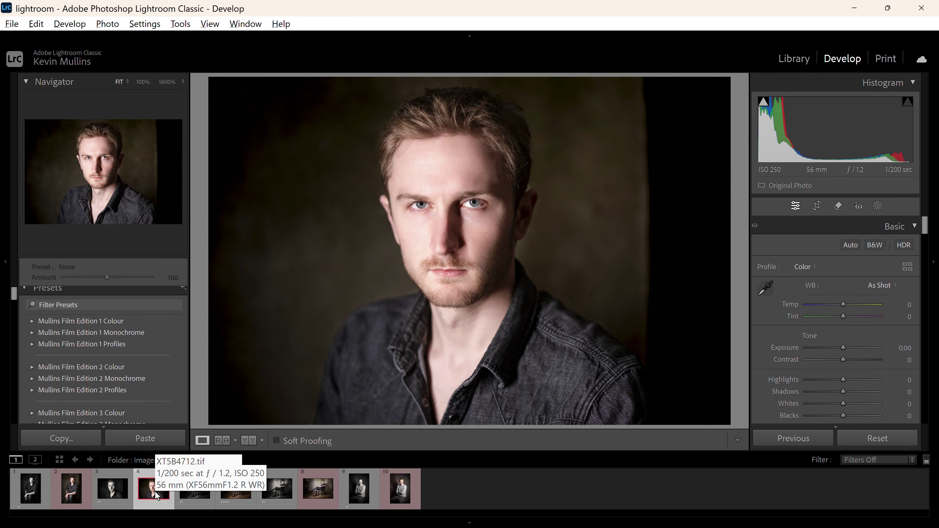
{"action": "left_click", "coordinate": [106, 491]}
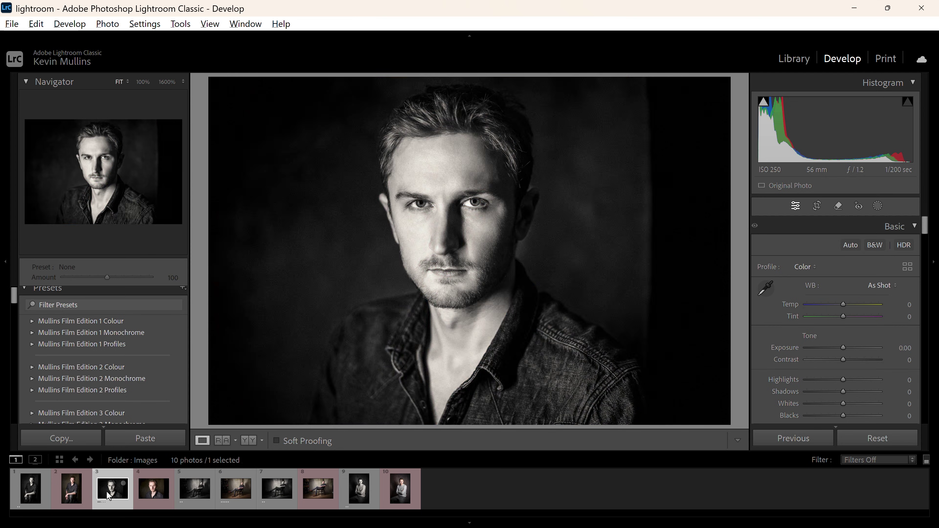
{"action": "left_click", "coordinate": [64, 492]}
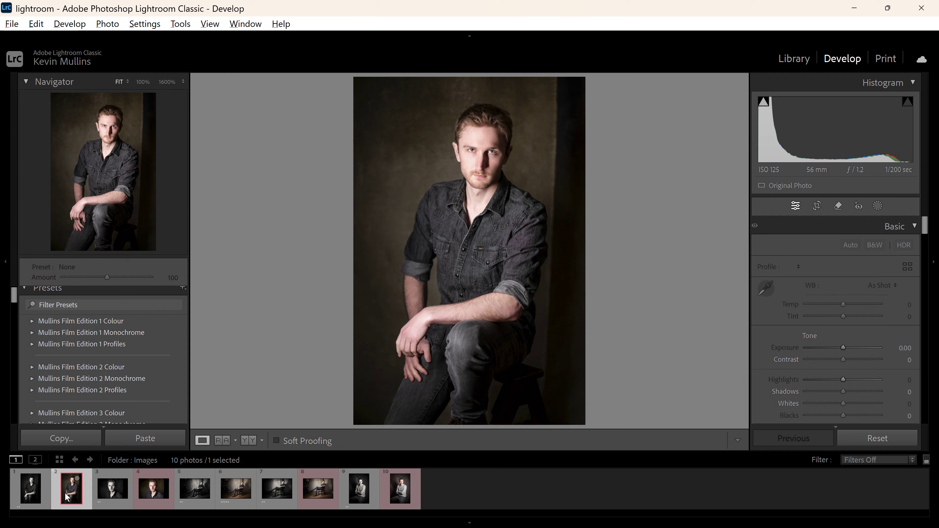
{"action": "left_click", "coordinate": [29, 489]}
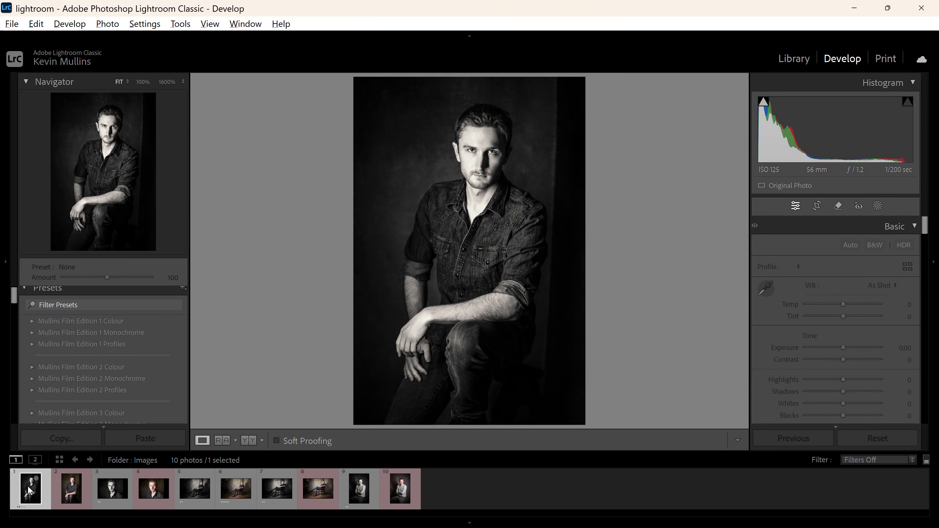
{"action": "left_click", "coordinate": [237, 493]}
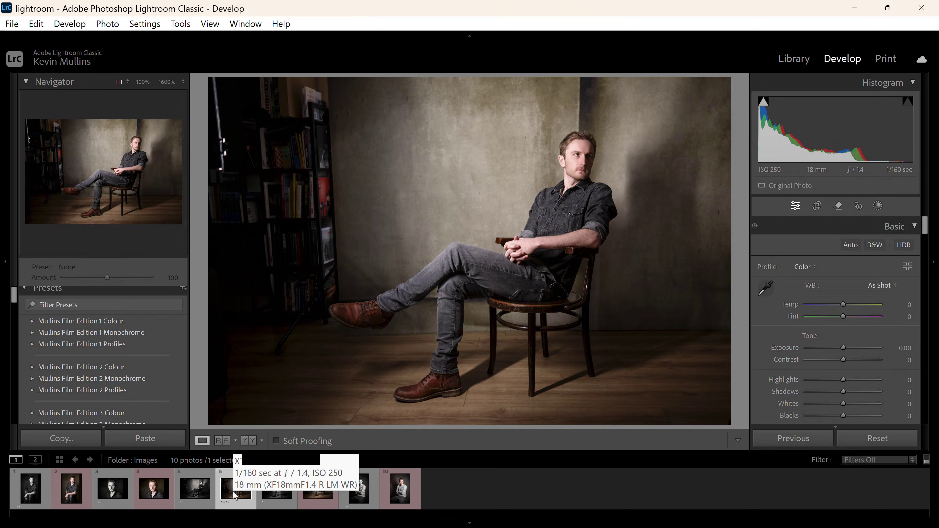
{"action": "left_click", "coordinate": [194, 490]}
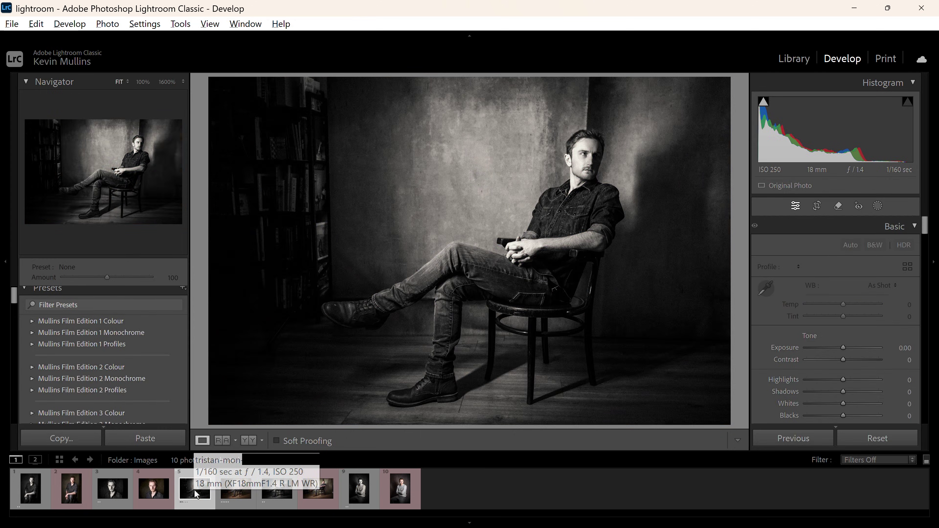
{"action": "left_click", "coordinate": [317, 488]}
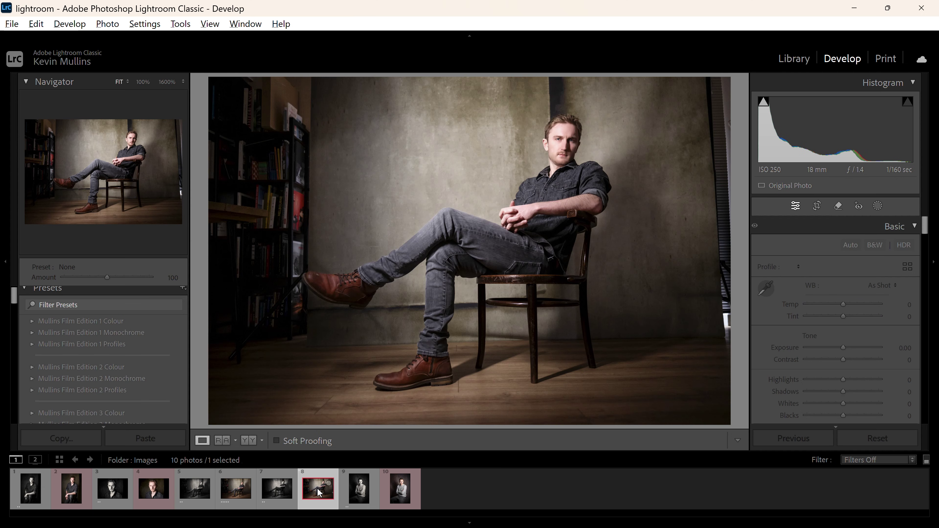
{"action": "left_click", "coordinate": [274, 487]}
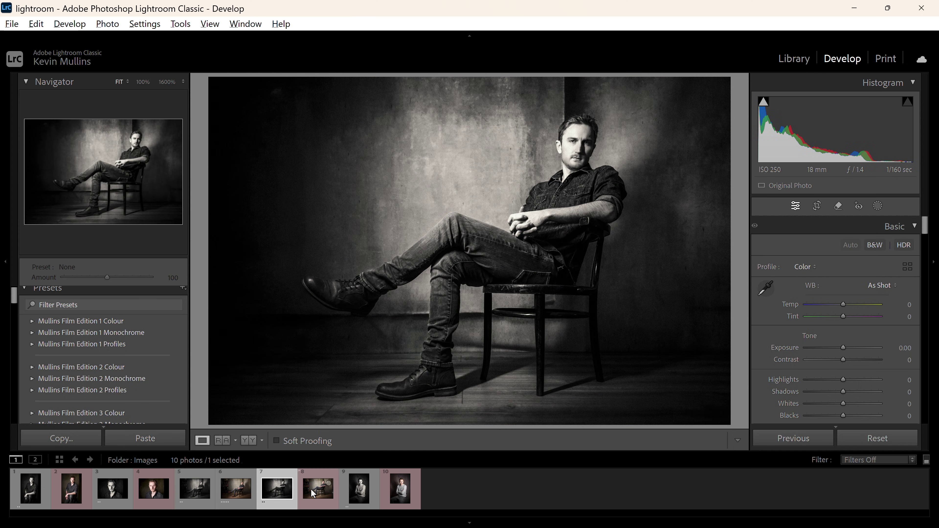
Inspect the shoe at 100% in the wide colour original, then show the B&W sweater portrait.
{"action": "left_click", "coordinate": [319, 487]}
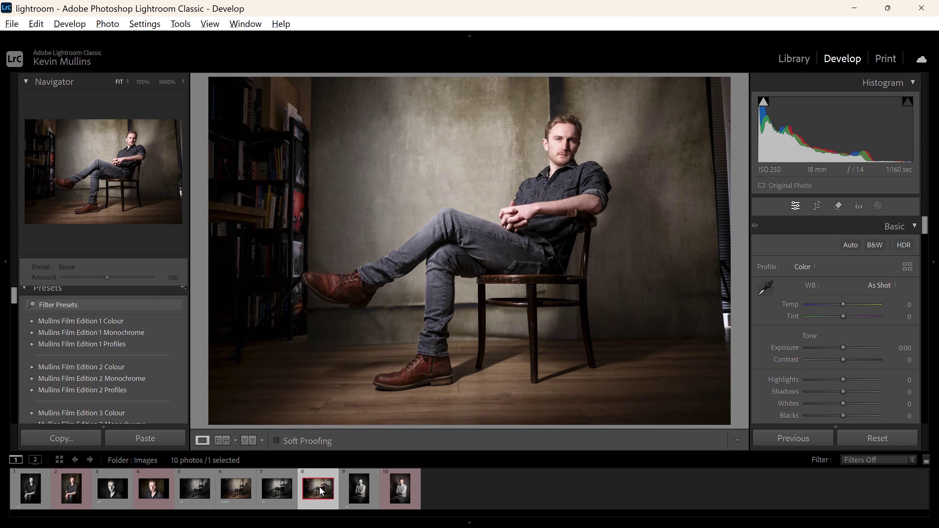
{"action": "left_click", "coordinate": [308, 288]}
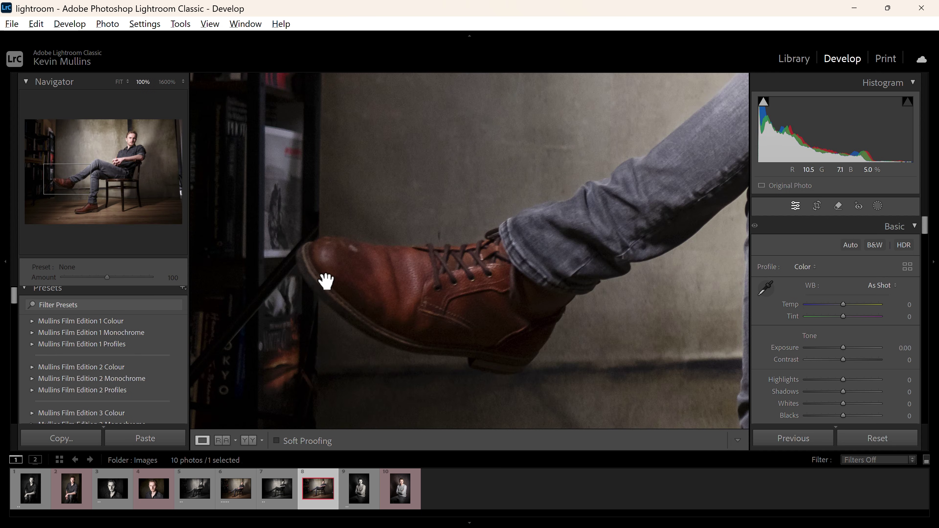
{"action": "left_click", "coordinate": [323, 281]}
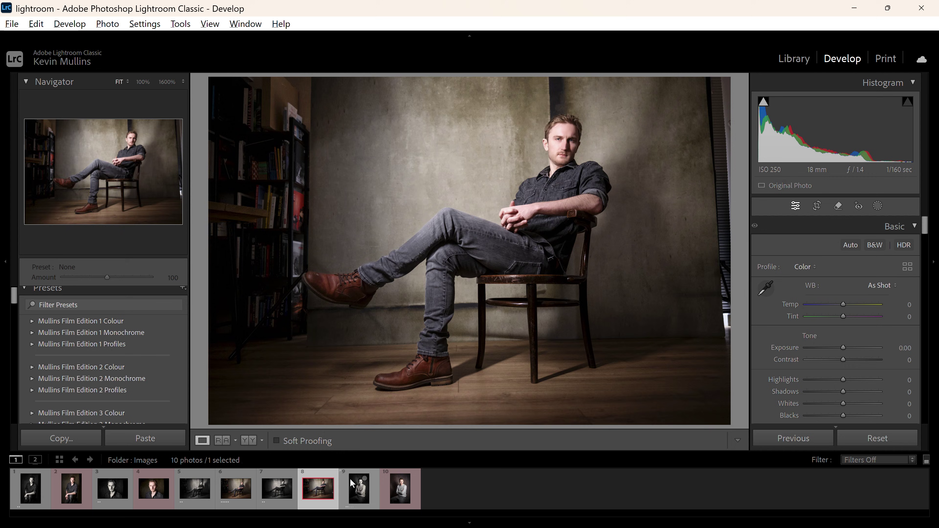
{"action": "left_click", "coordinate": [399, 492]}
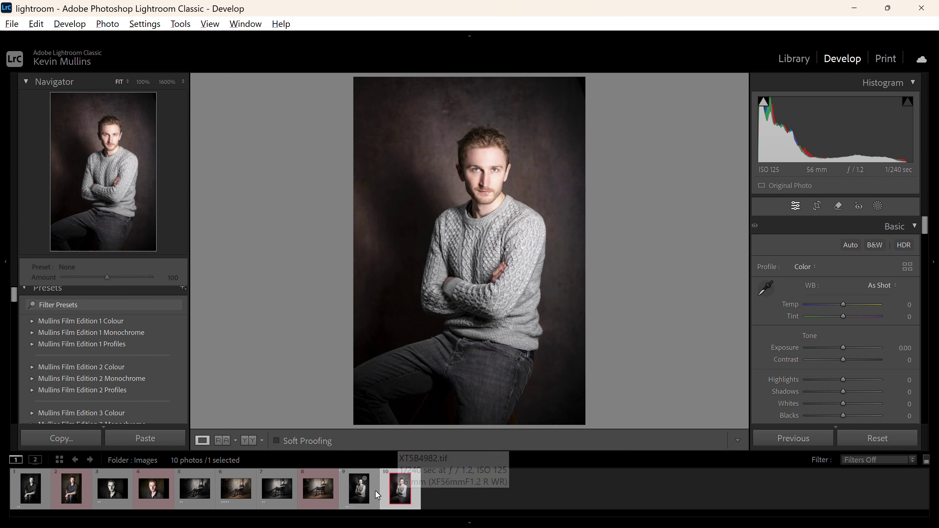
{"action": "left_click", "coordinate": [359, 492]}
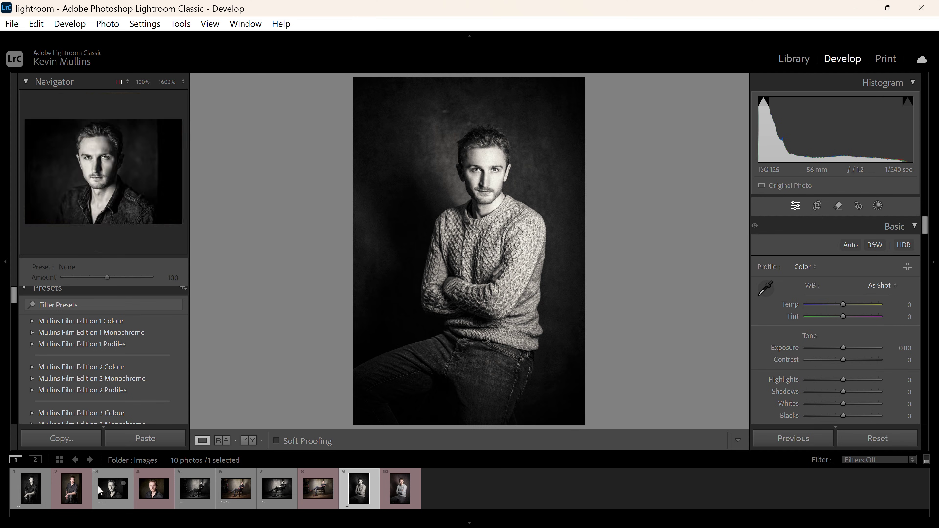
Open the first photo of the Originals folder in Develop and straighten it slightly.
{"action": "left_click", "coordinate": [794, 58]}
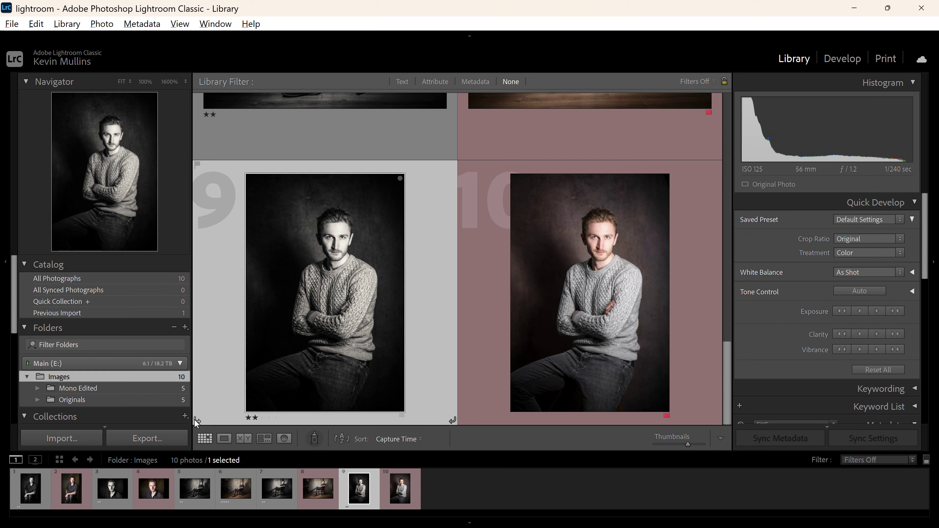
{"action": "left_click", "coordinate": [125, 401]}
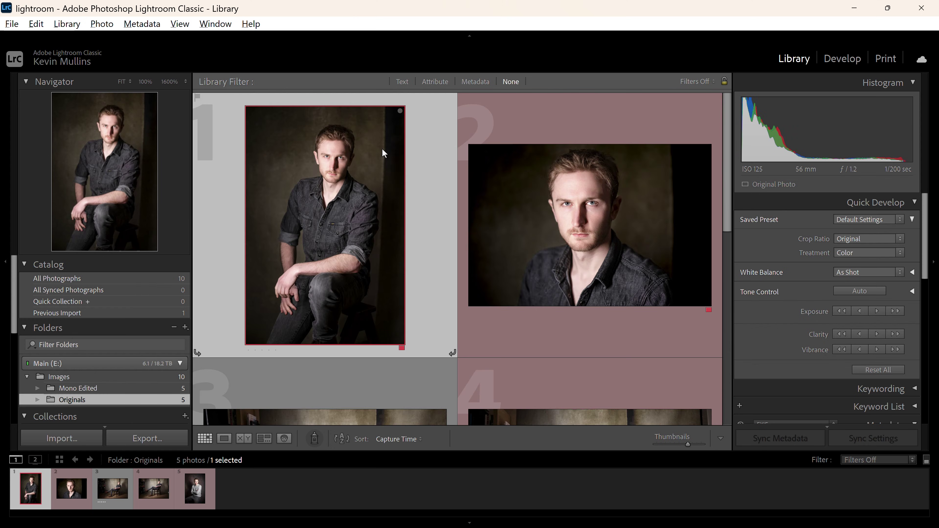
{"action": "left_click", "coordinate": [829, 60]}
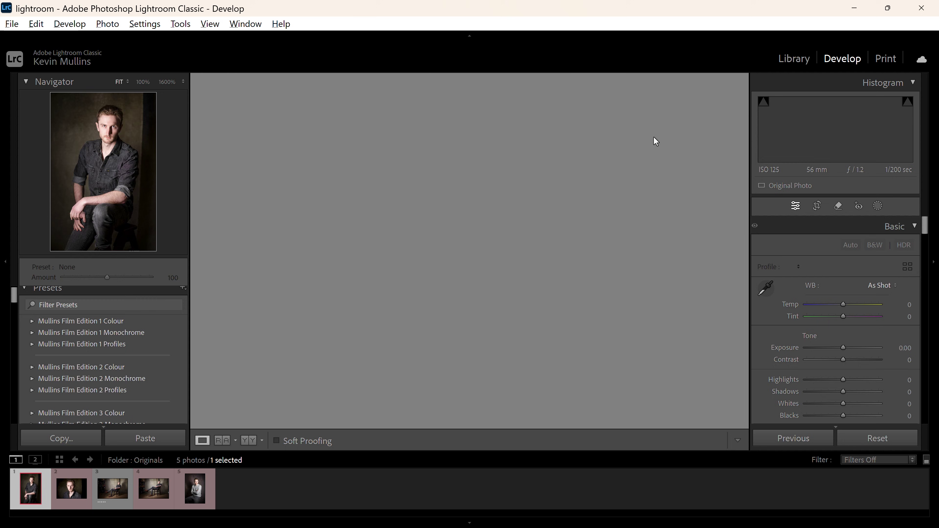
{"action": "left_click", "coordinate": [817, 206]}
{"action": "left_click_drag", "start_coordinate": [609, 117], "coordinate": [610, 120]}
{"action": "key", "text": "Return"}
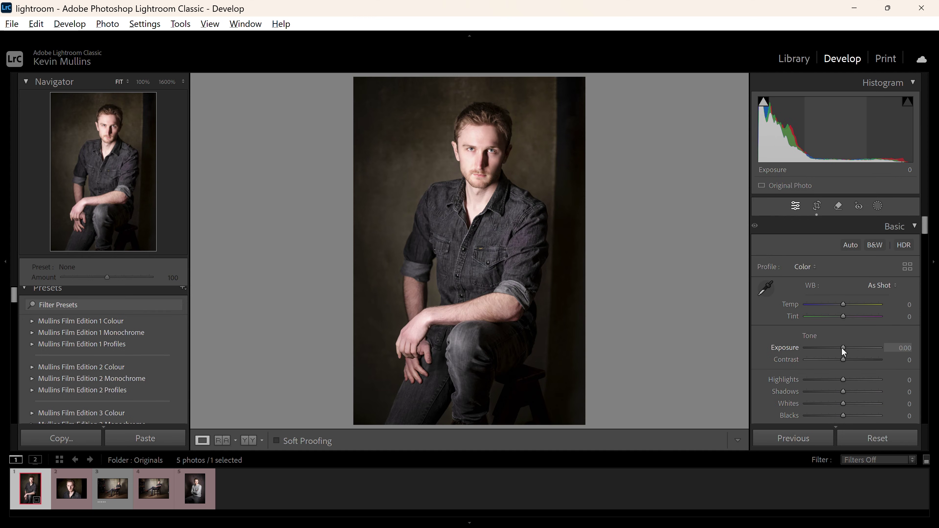
Lower the seated portrait's exposure to -0.28, then bring up the wide seated shot, photo 3.
{"action": "left_click_drag", "start_coordinate": [842, 348], "coordinate": [841, 348]}
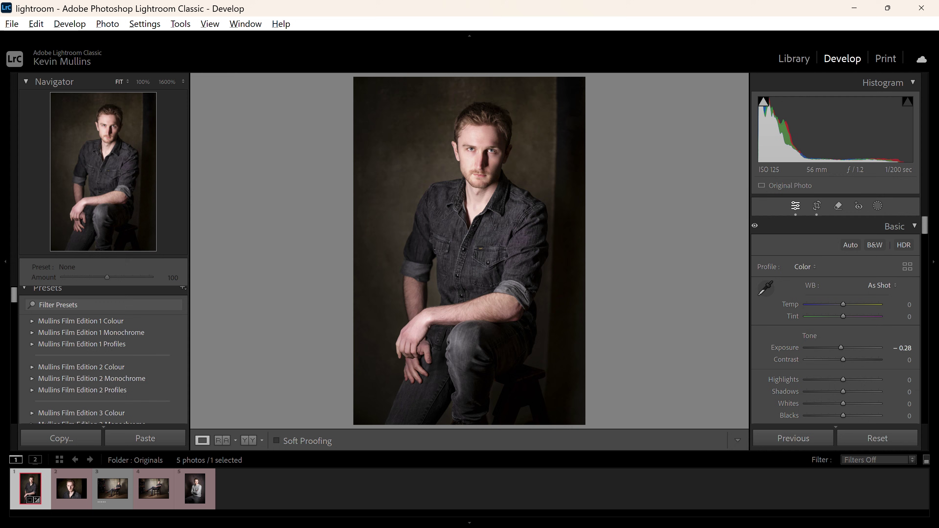
{"action": "left_click", "coordinate": [71, 488]}
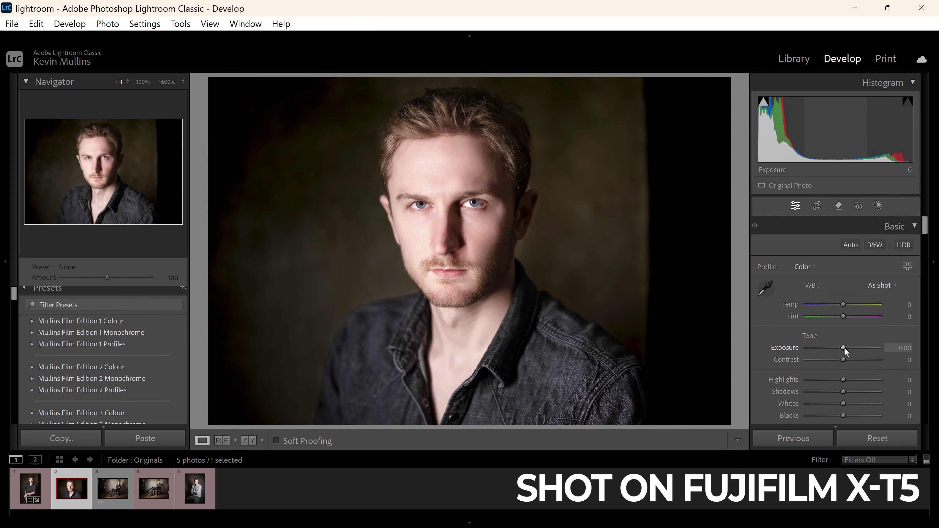
{"action": "left_click", "coordinate": [113, 488]}
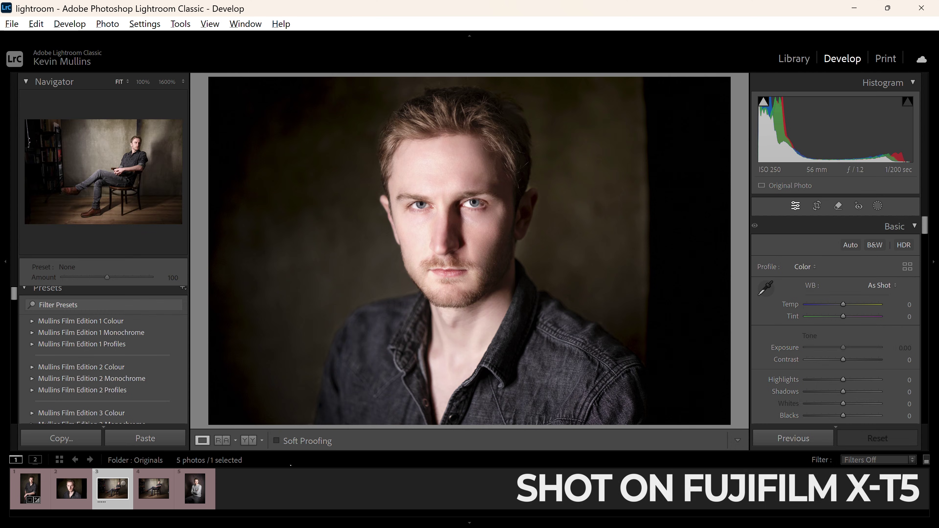
Rotate photo 3 about two degrees to level it and tighten its crop from the top-left.
{"action": "left_click", "coordinate": [817, 208]}
{"action": "left_click_drag", "start_coordinate": [732, 88], "coordinate": [738, 100]}
{"action": "key", "text": "Return"}
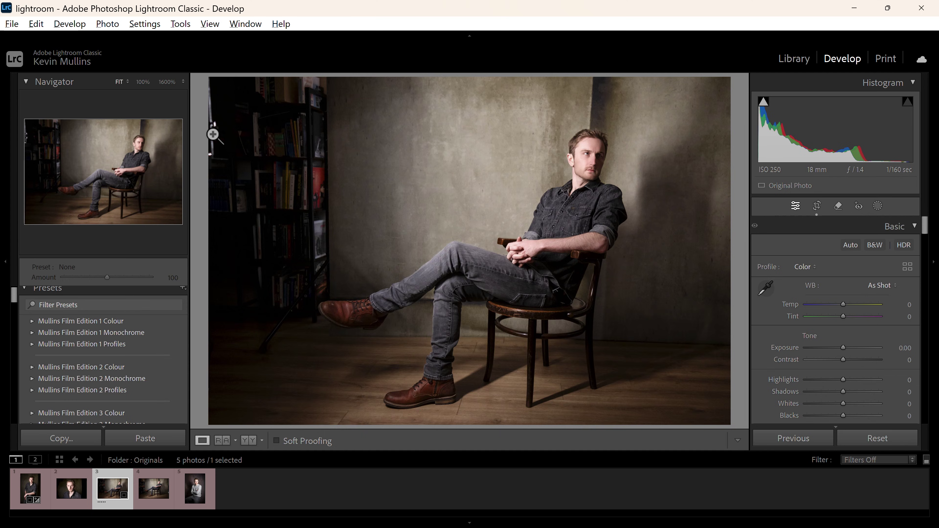
{"action": "left_click", "coordinate": [816, 208]}
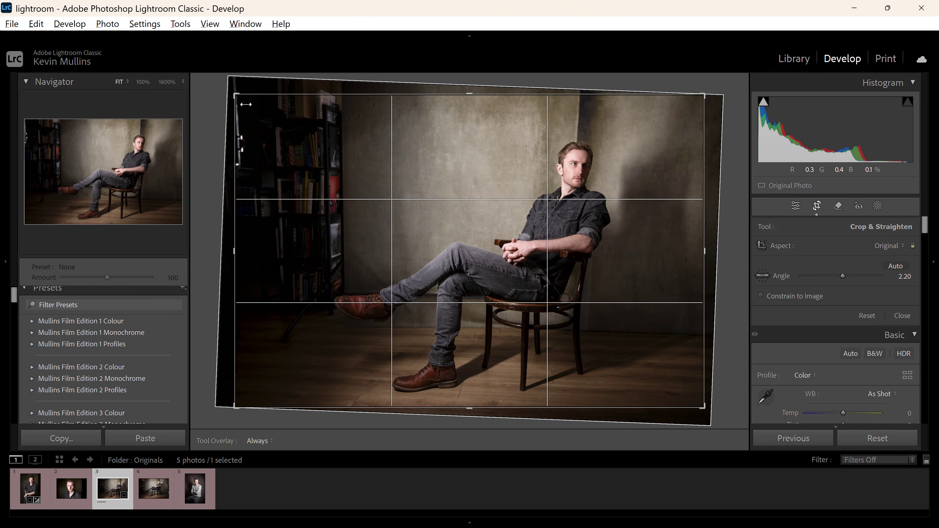
{"action": "left_click_drag", "start_coordinate": [240, 97], "coordinate": [243, 97]}
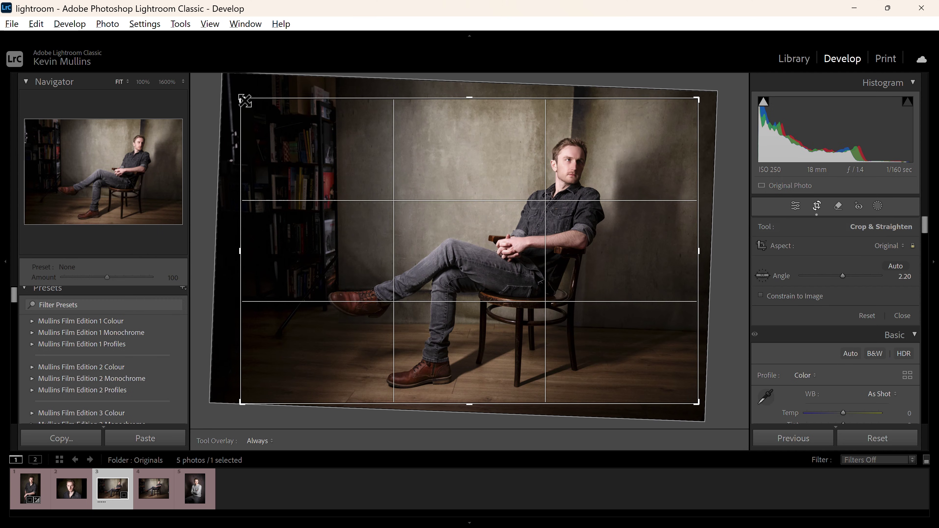
{"action": "key", "text": "Return"}
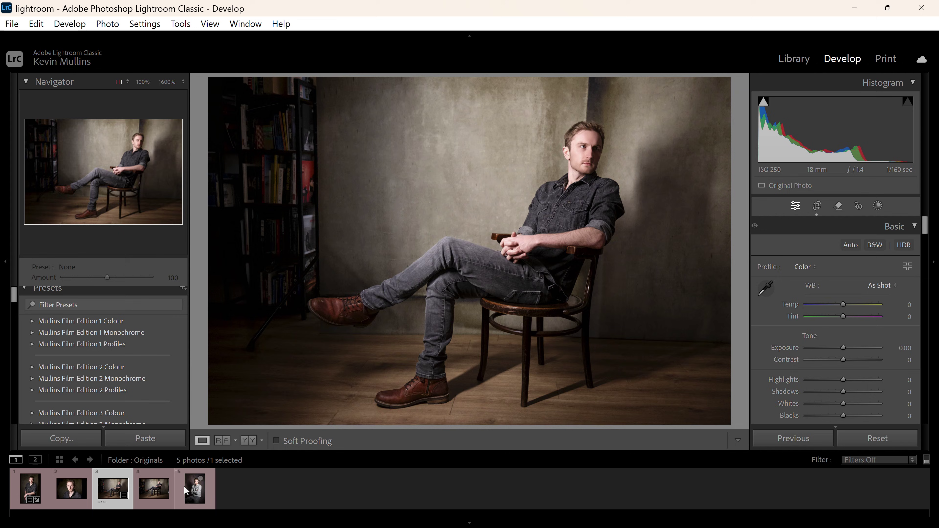
Apply Upright Auto and crop photo 4, then set the sweater portrait's exposure to -0.08.
{"action": "left_click", "coordinate": [155, 490]}
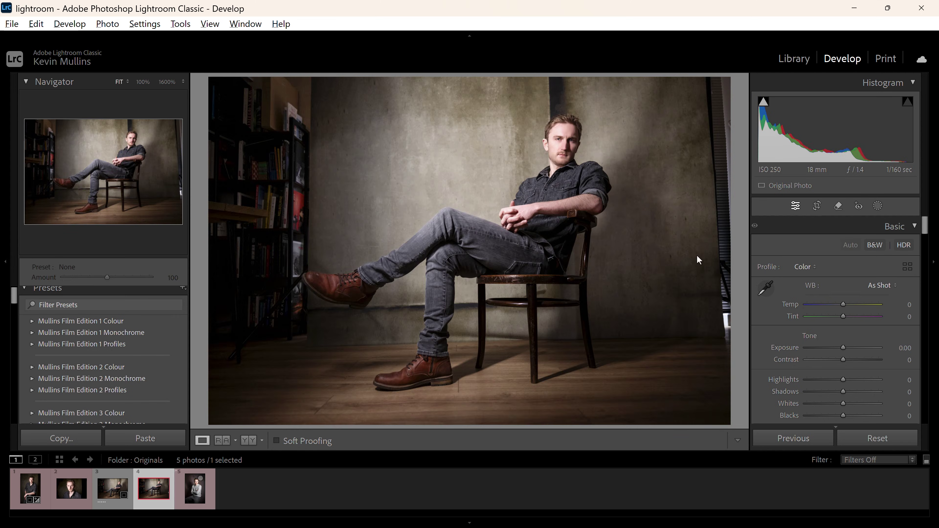
{"action": "left_click_drag", "start_coordinate": [919, 235], "coordinate": [926, 256]}
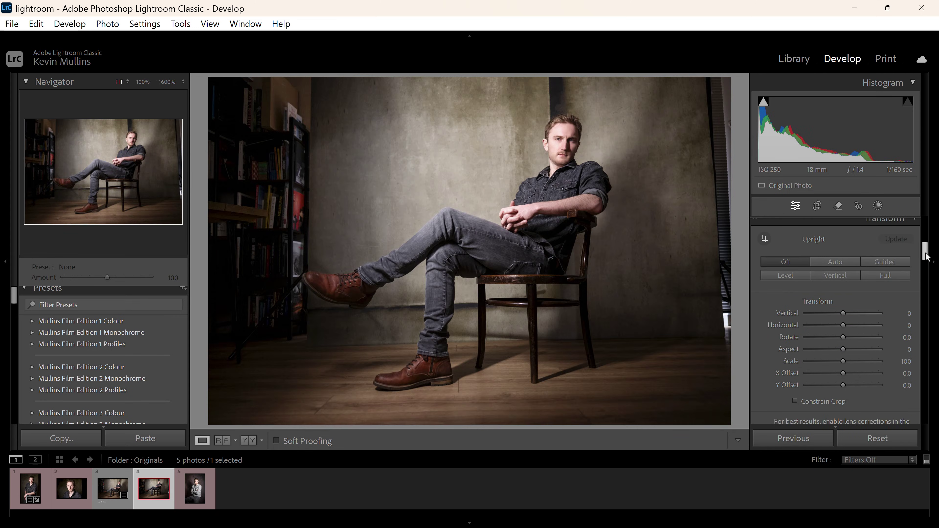
{"action": "left_click", "coordinate": [846, 261]}
{"action": "left_click", "coordinate": [817, 206]}
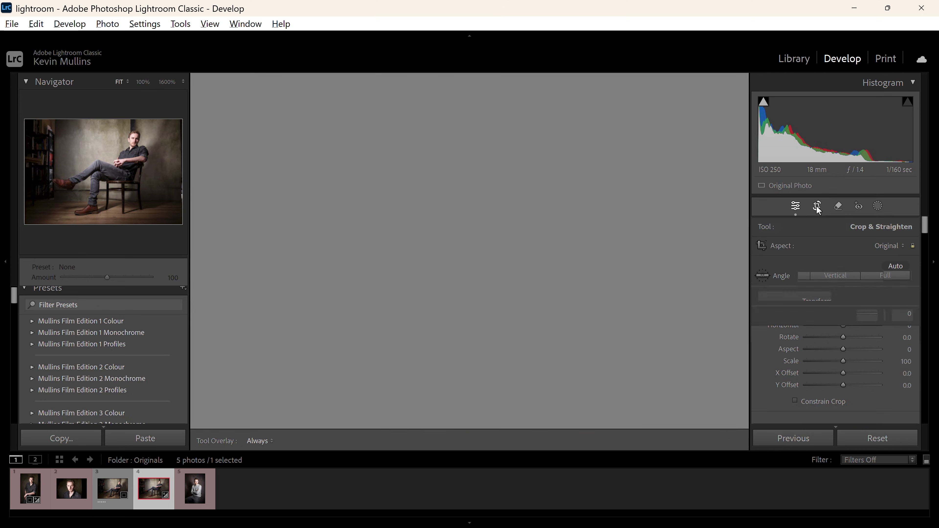
{"action": "left_click_drag", "start_coordinate": [718, 418], "coordinate": [713, 416]}
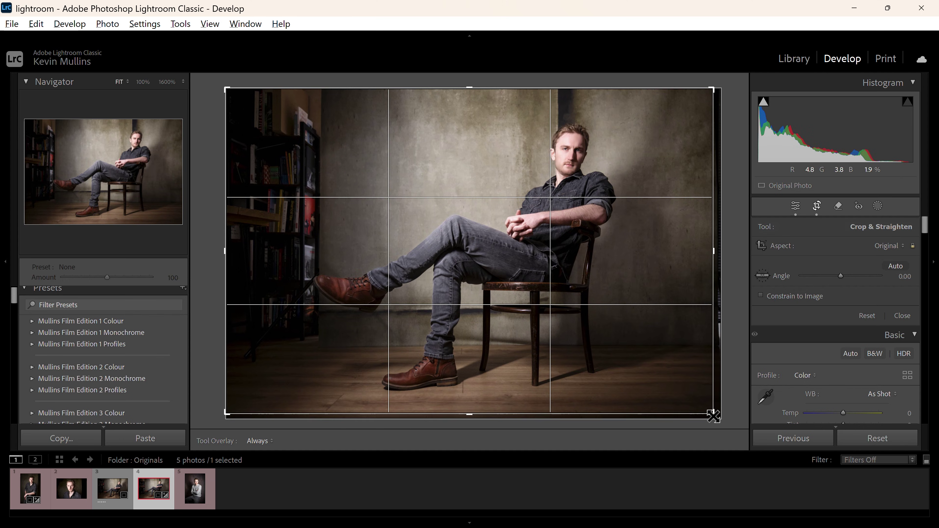
{"action": "key", "text": "Return"}
{"action": "left_click", "coordinate": [195, 489]}
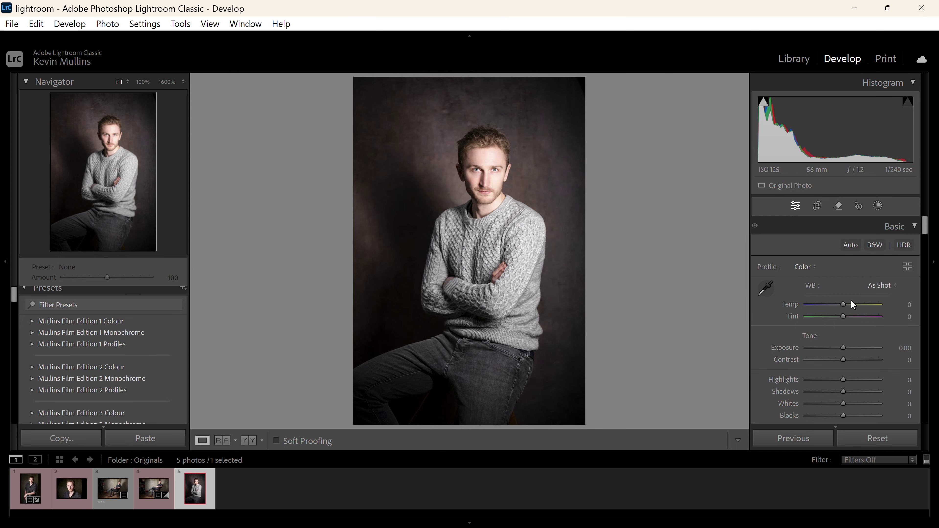
{"action": "left_click", "coordinate": [842, 349]}
View the black-and-white seated portrait, photo 4 of the Mono Edited folder, large in Library.
{"action": "left_click", "coordinate": [794, 58]}
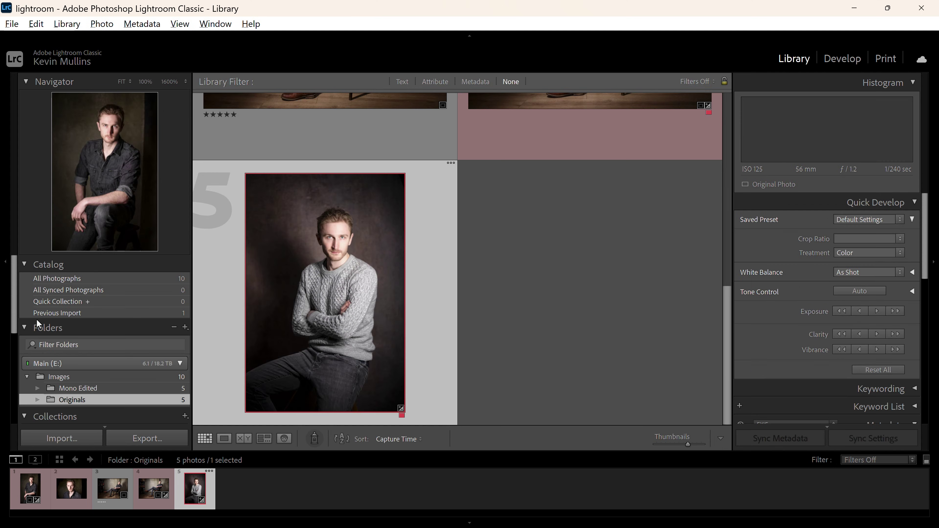
{"action": "left_click", "coordinate": [87, 389]}
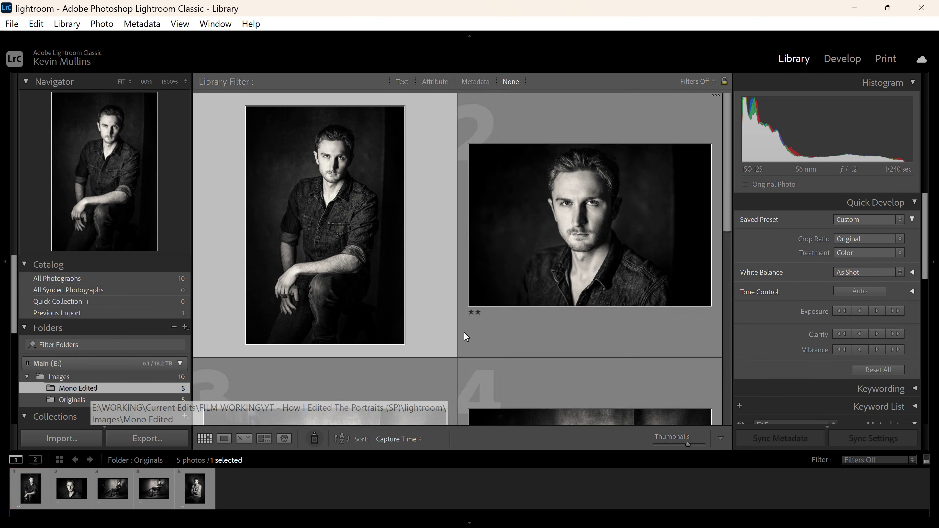
{"action": "scroll", "coordinate": [589, 296], "scroll_direction": "down", "scroll_amount": 4}
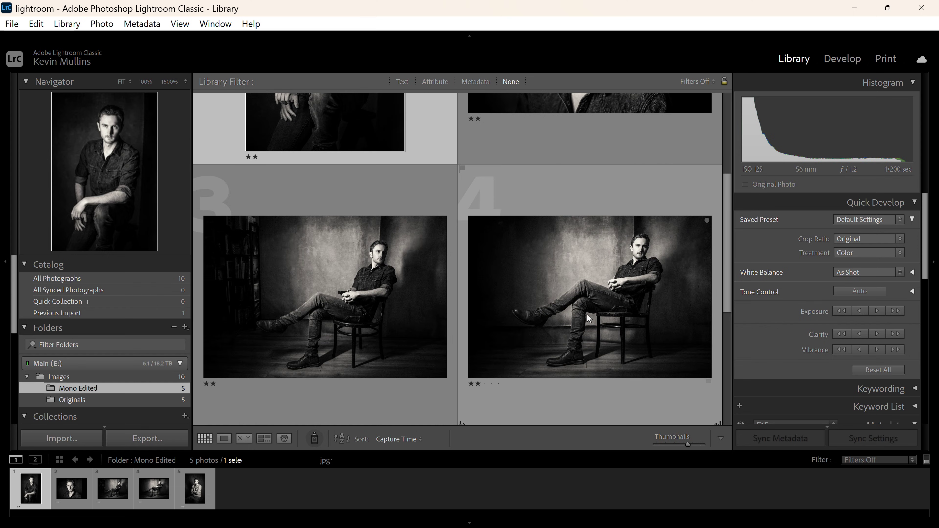
{"action": "left_click", "coordinate": [592, 295]}
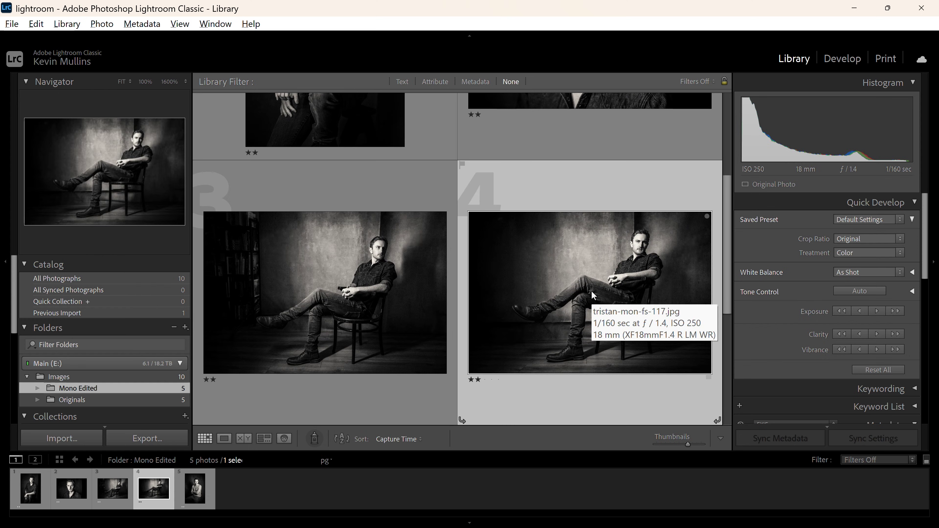
{"action": "double_click", "coordinate": [592, 295]}
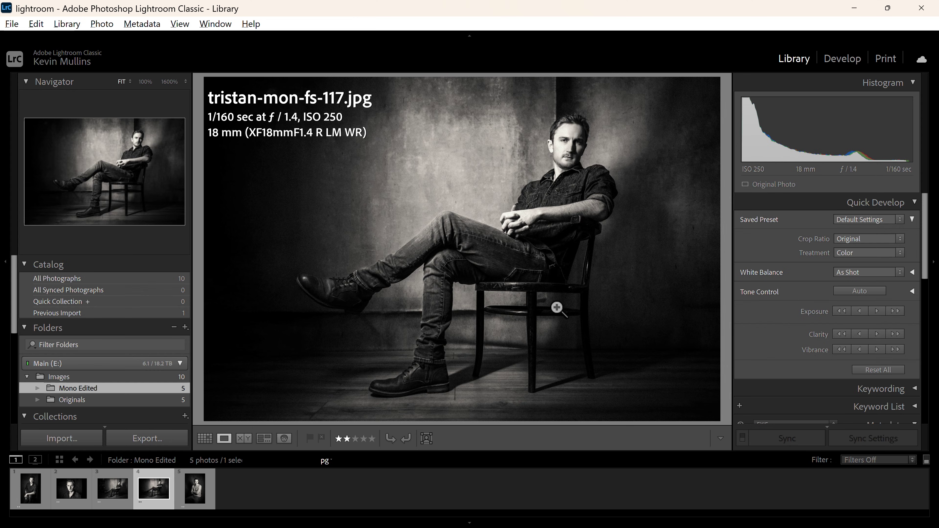
Select the colour original XT5A0989.tif in Originals and check the shoe at 100%.
{"action": "left_click", "coordinate": [115, 400]}
{"action": "left_click", "coordinate": [154, 483]}
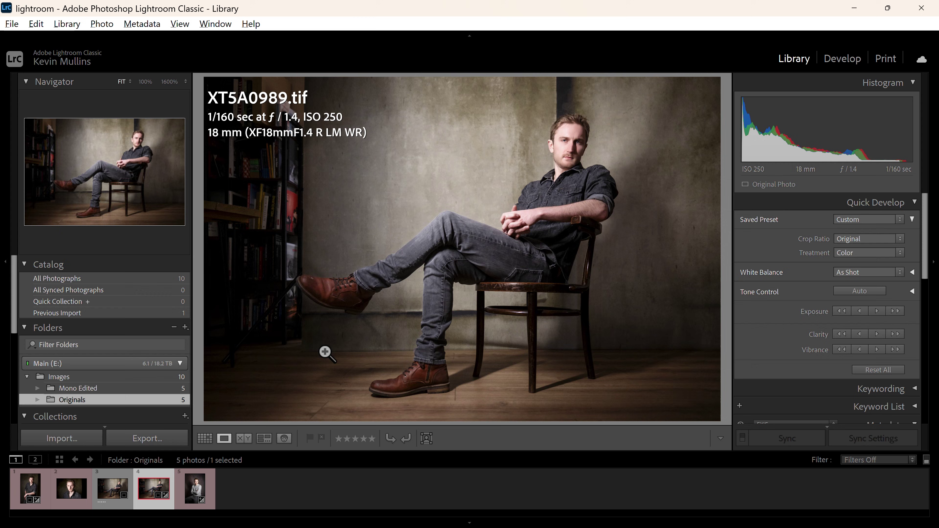
{"action": "left_click", "coordinate": [296, 278]}
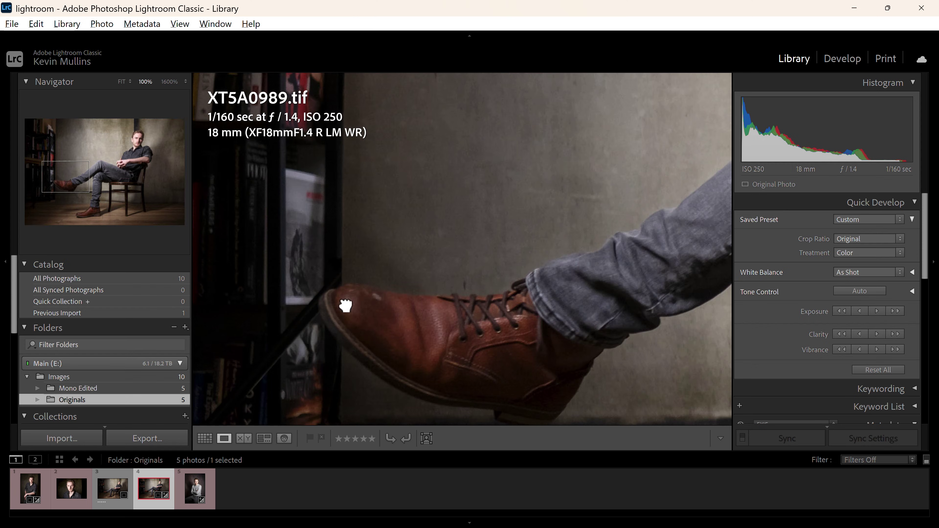
{"action": "left_click", "coordinate": [381, 122]}
Edit a copy of XT5A0989.tif with Lightroom adjustments in Adobe Photoshop 2025.
{"action": "right_click", "coordinate": [156, 485]}
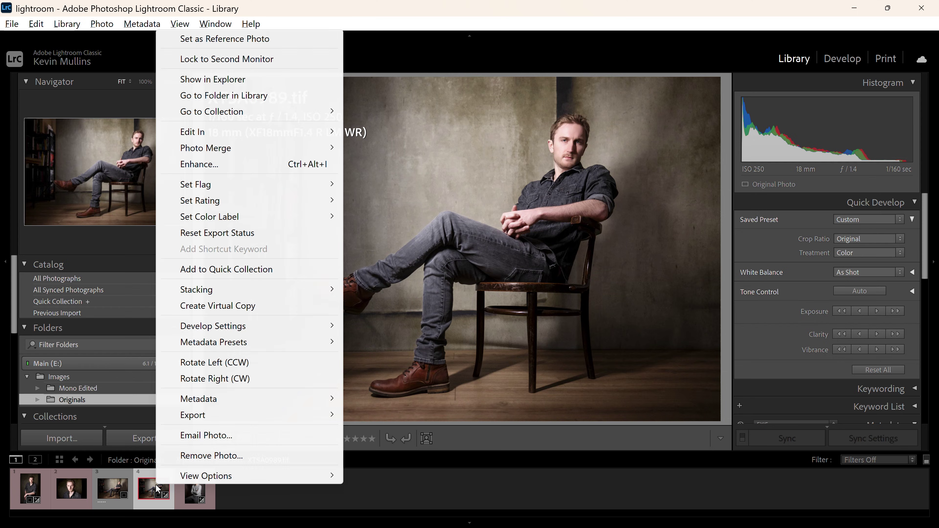
{"action": "mouse_move", "coordinate": [276, 136]}
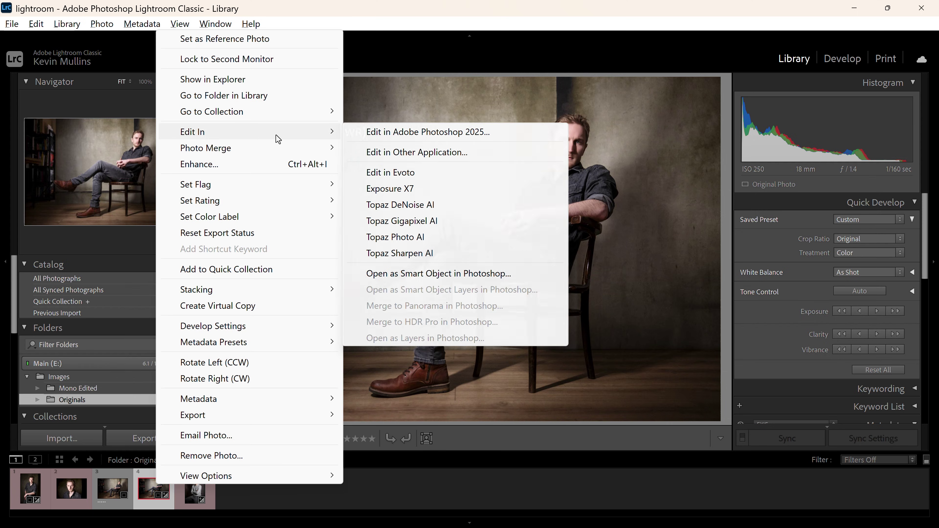
{"action": "left_click", "coordinate": [414, 136]}
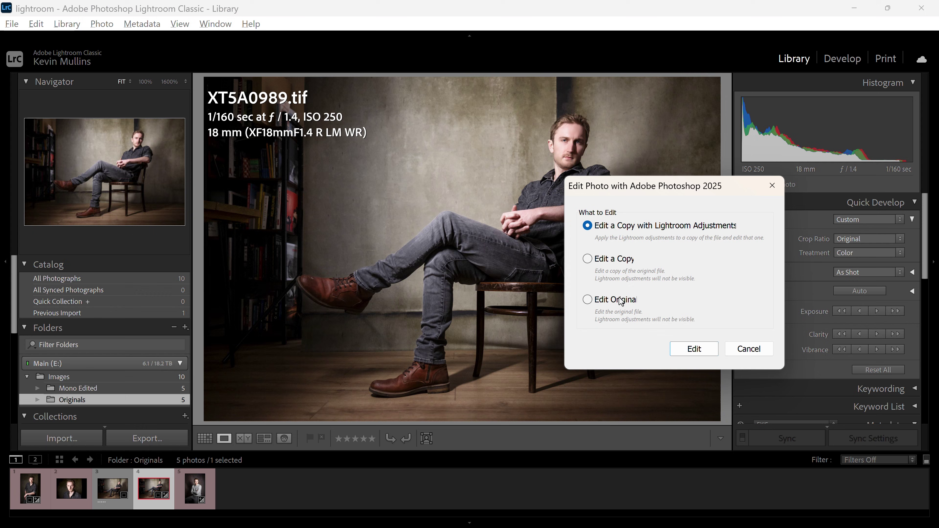
{"action": "left_click", "coordinate": [697, 350]}
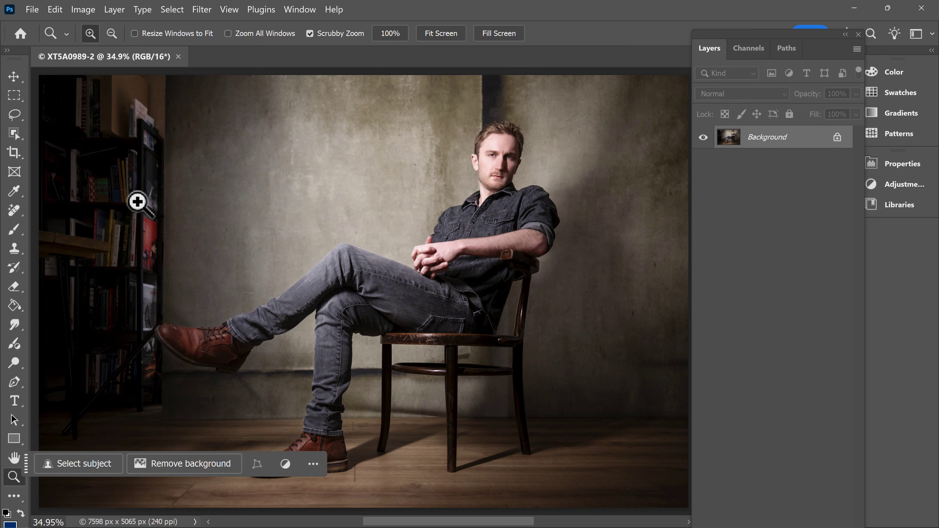
Draw a rectangular marquee selection over the bookshelves along the photo's left edge.
{"action": "left_click", "coordinate": [13, 96]}
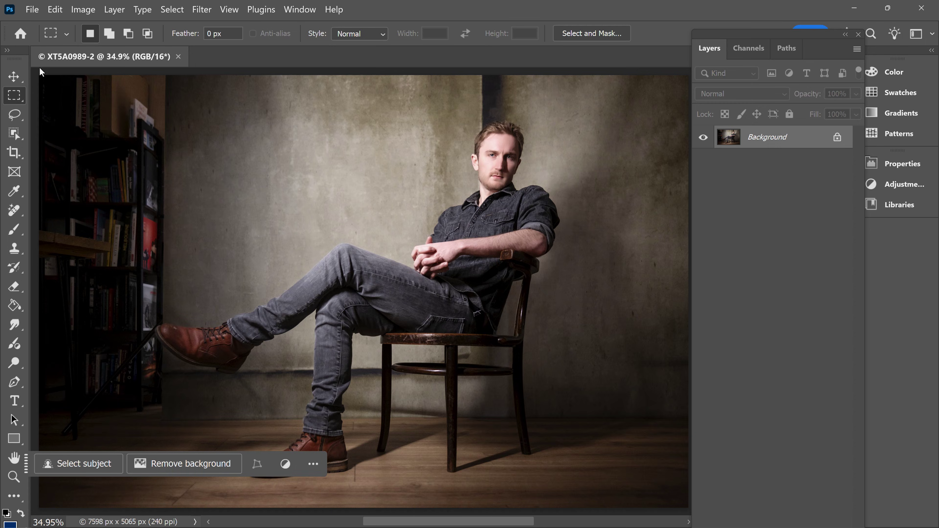
{"action": "left_click_drag", "start_coordinate": [39, 75], "coordinate": [184, 442]}
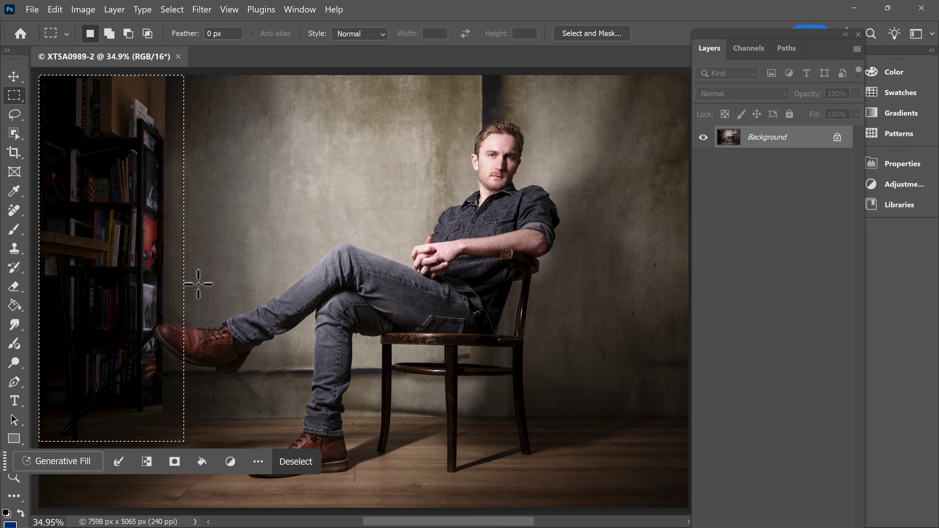
Generative-fill the selection with a prompt to extend the background from the right, preserving the shoe.
{"action": "left_click", "coordinate": [54, 466]}
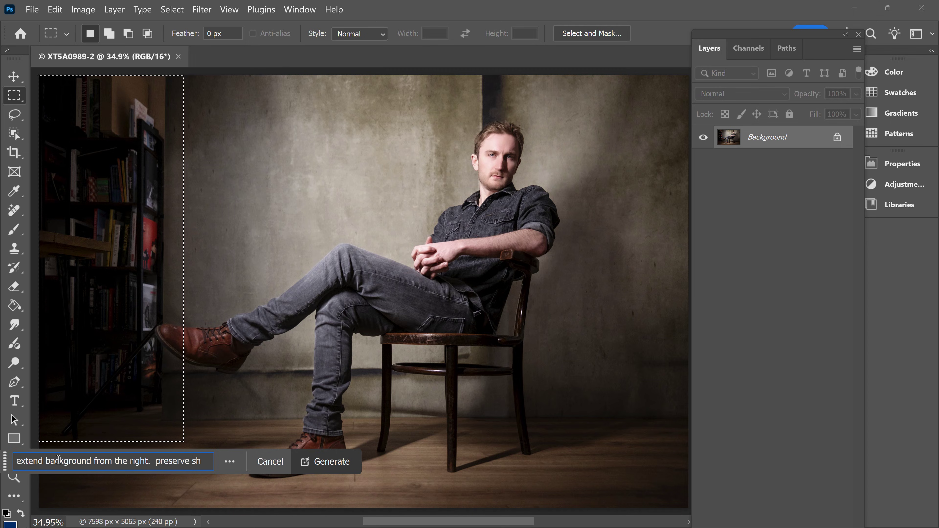
{"action": "key", "text": "Return"}
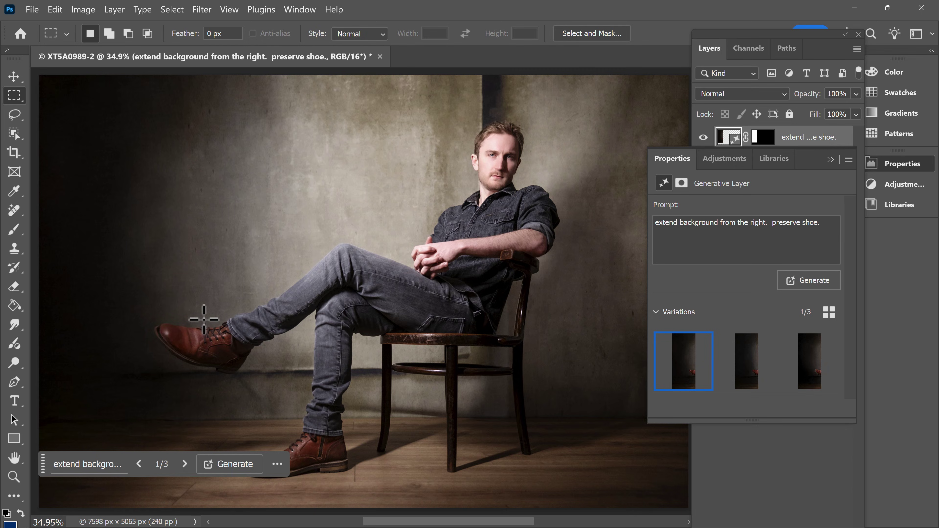
Keep the second of three fill variations and save XT5A0989-Edit.tif while closing the document.
{"action": "left_click", "coordinate": [754, 369]}
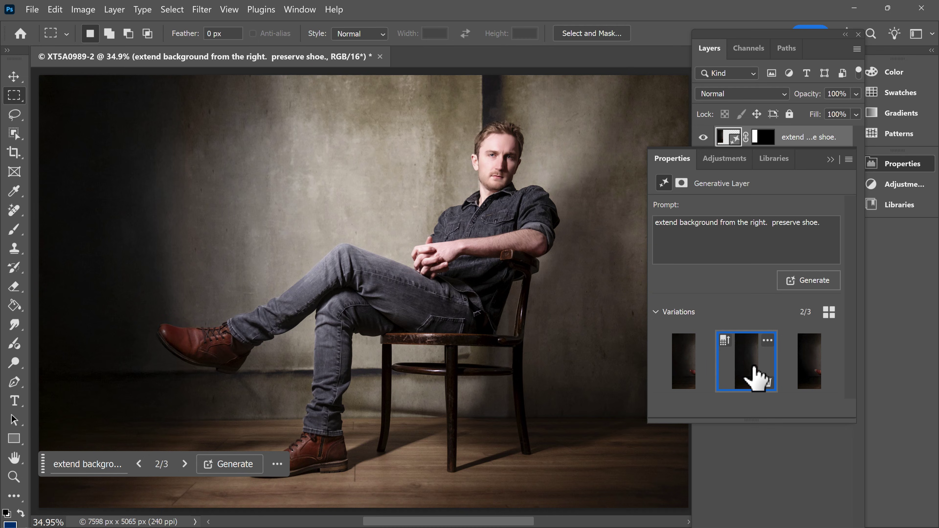
{"action": "left_click", "coordinate": [807, 376]}
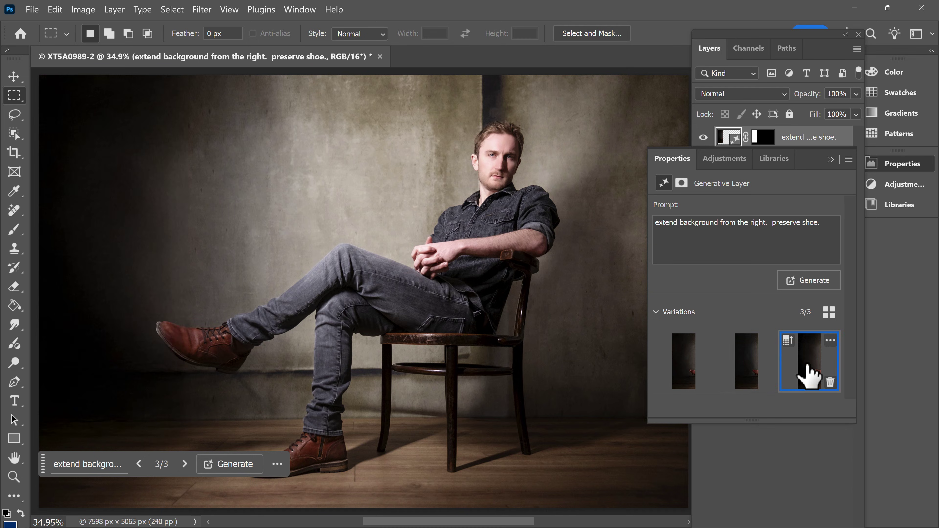
{"action": "left_click", "coordinate": [754, 377]}
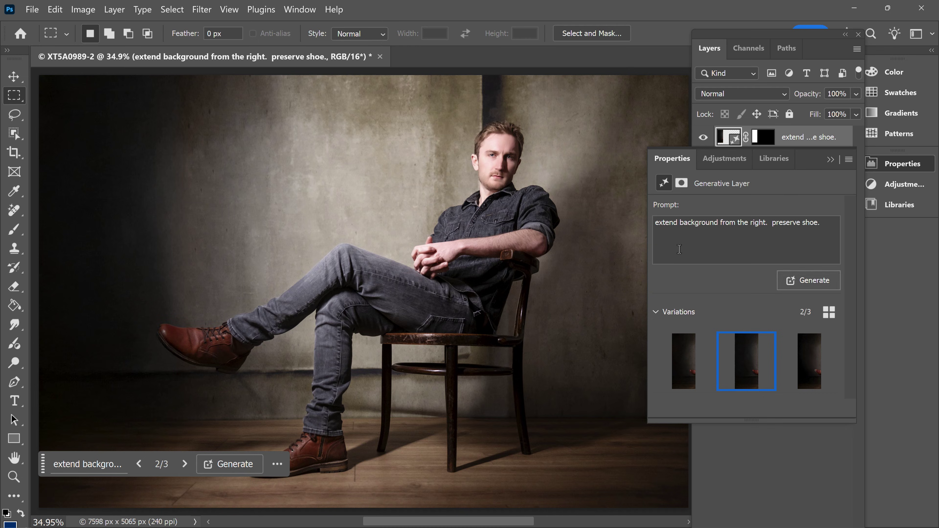
{"action": "left_click", "coordinate": [381, 58]}
{"action": "left_click", "coordinate": [455, 226]}
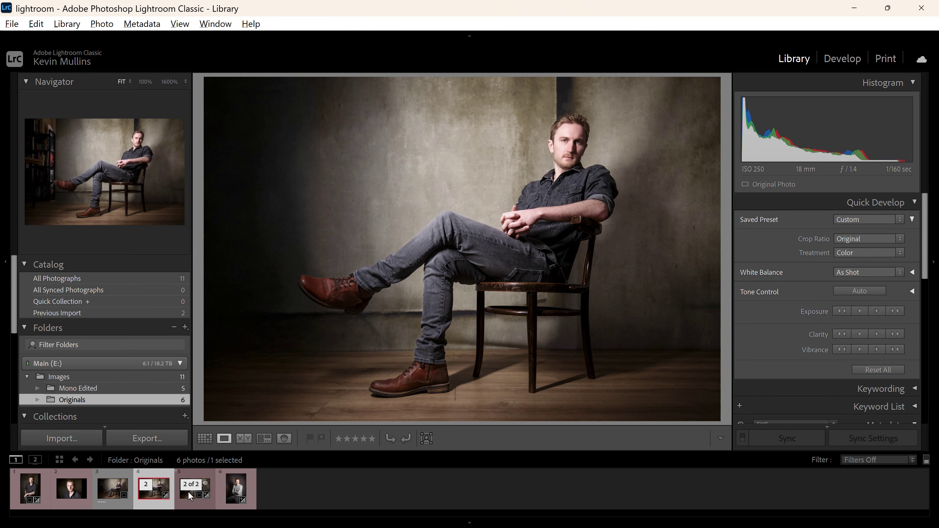
Remove the bookshelf version, photo 5, from the catalog only and show the bookshelf-free edit.
{"action": "left_click", "coordinate": [188, 491]}
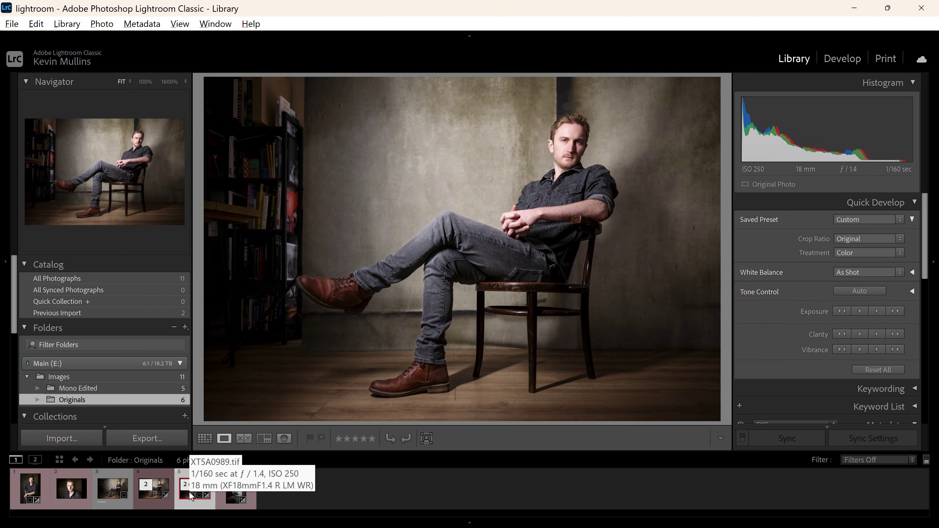
{"action": "right_click", "coordinate": [189, 493]}
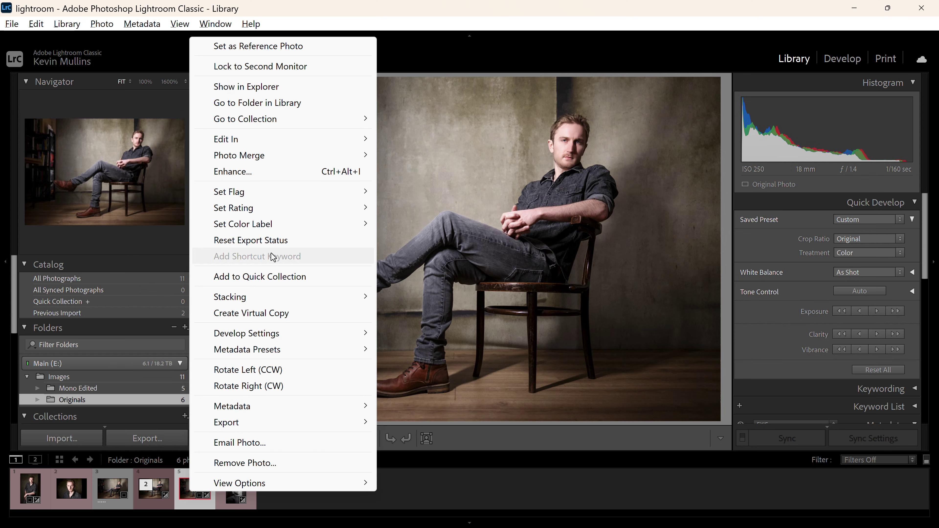
{"action": "mouse_move", "coordinate": [278, 204]}
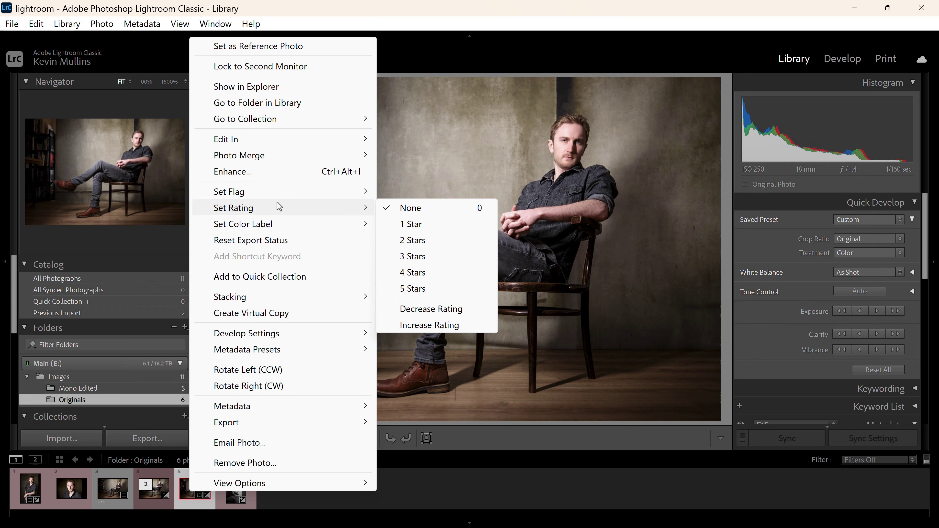
{"action": "left_click", "coordinate": [245, 463]}
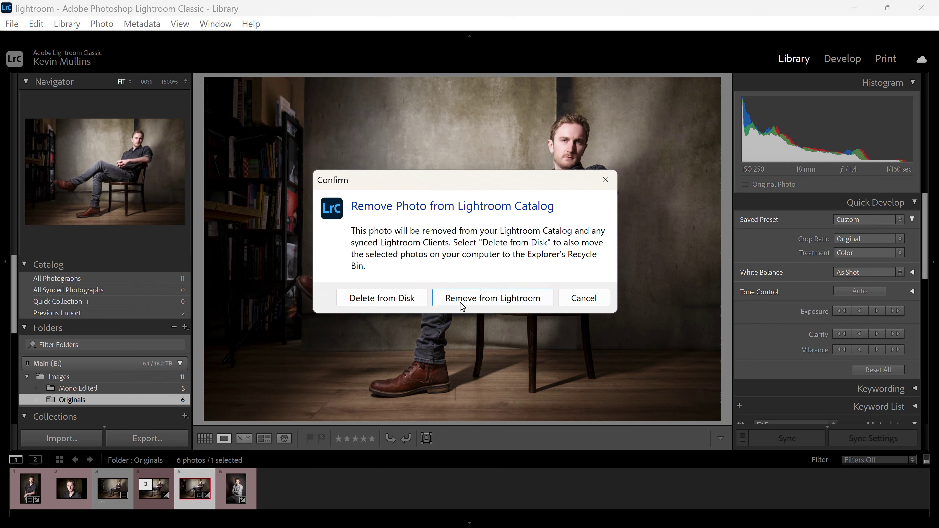
{"action": "left_click", "coordinate": [510, 298]}
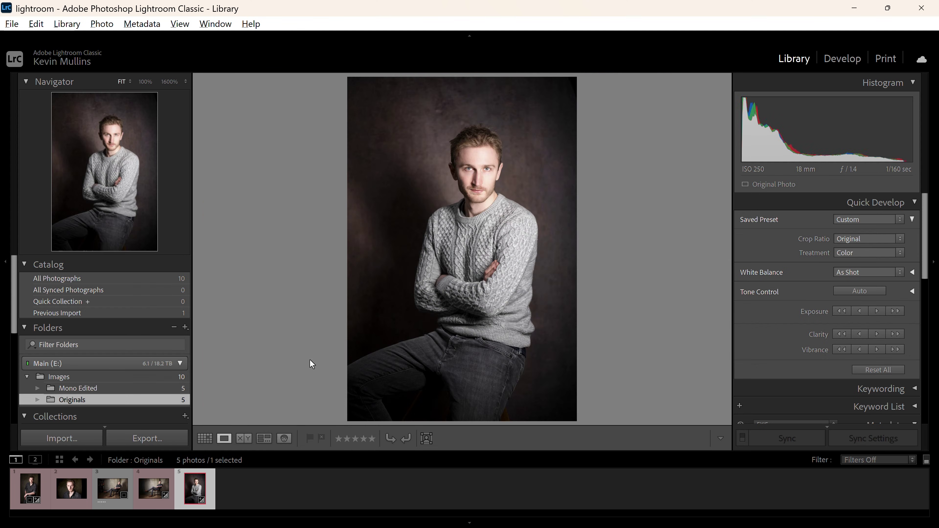
{"action": "left_click", "coordinate": [148, 491]}
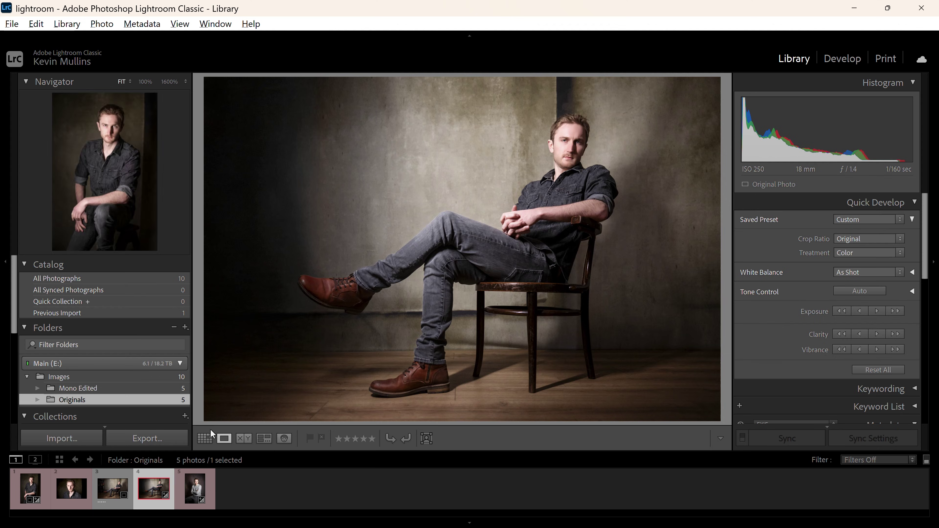
Open the unedited close-up colour portrait, photo 2, in Develop and scroll the Presets panel.
{"action": "left_click", "coordinate": [72, 491]}
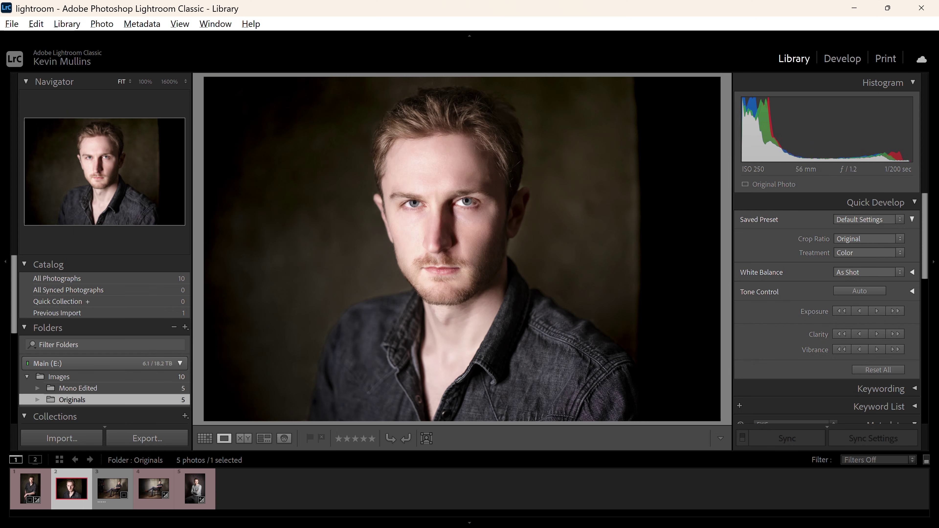
{"action": "left_click", "coordinate": [854, 59]}
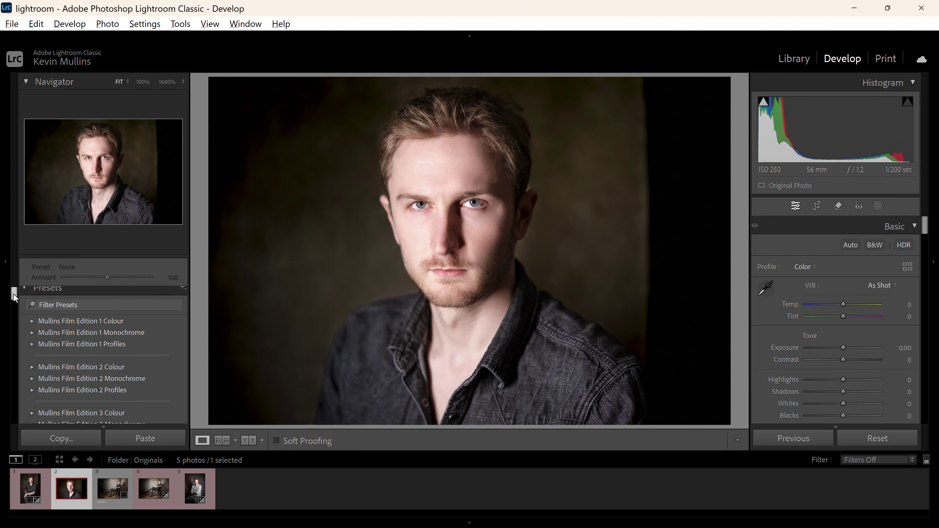
{"action": "left_click_drag", "start_coordinate": [13, 295], "coordinate": [13, 304]}
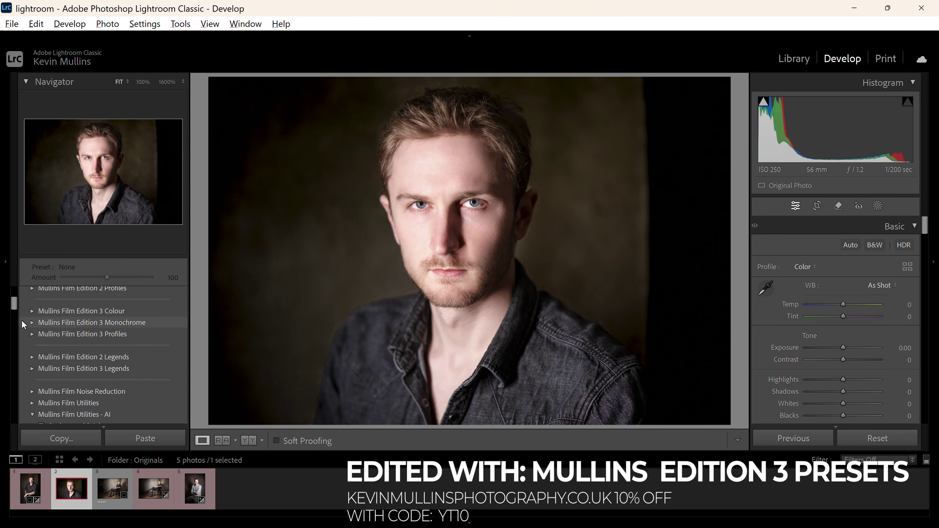
Apply the Edition 3 Monochrome Arizona Film preset to the close-up and review its Effects settings.
{"action": "left_click", "coordinate": [32, 322]}
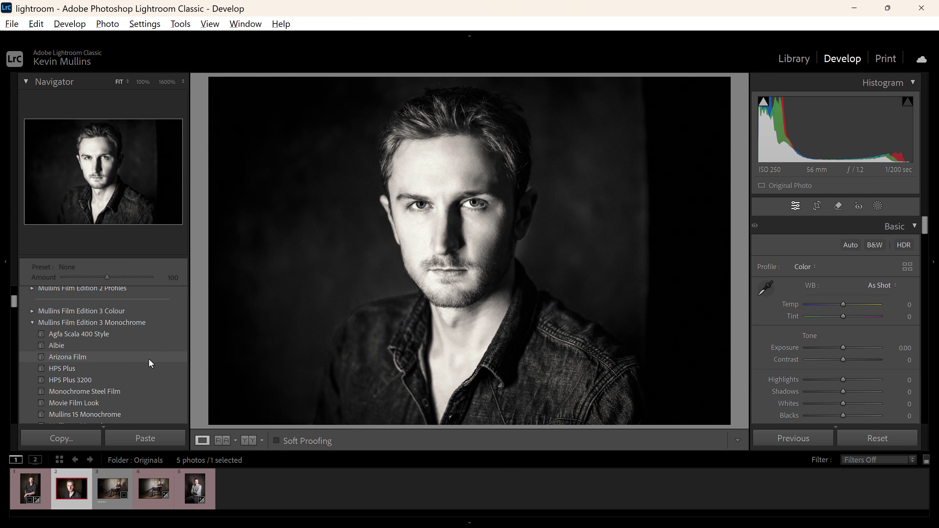
{"action": "left_click", "coordinate": [149, 359]}
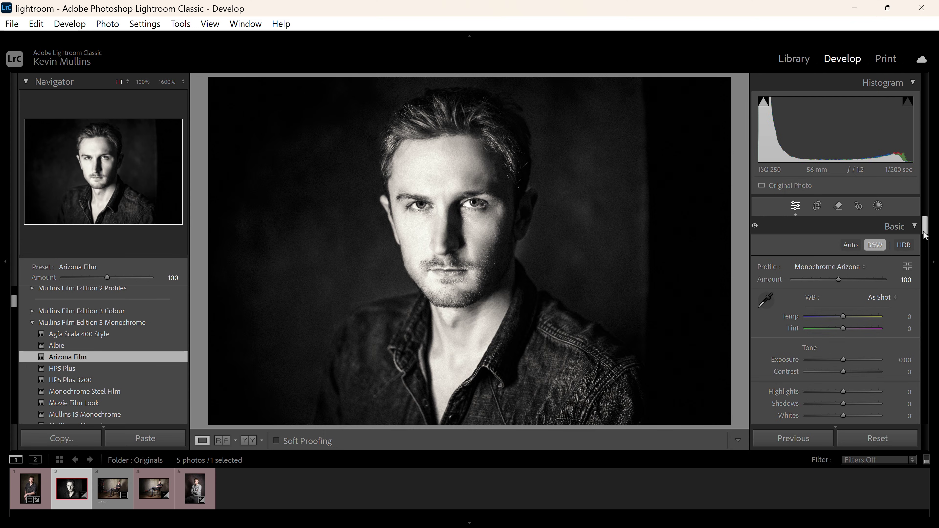
{"action": "left_click_drag", "start_coordinate": [927, 233], "coordinate": [928, 284]}
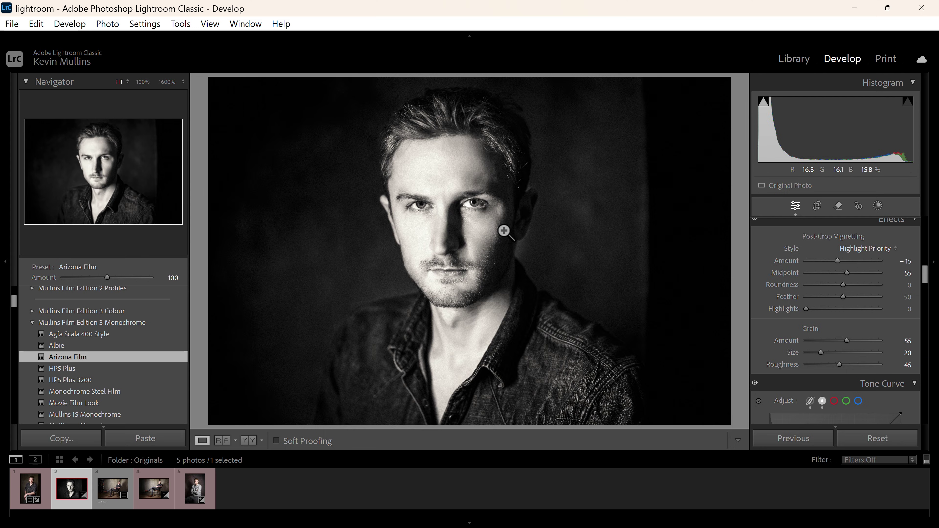
Inspect the Arizona Film grain at 100% on the cheek, eyes and eyebrow.
{"action": "left_click", "coordinate": [503, 222]}
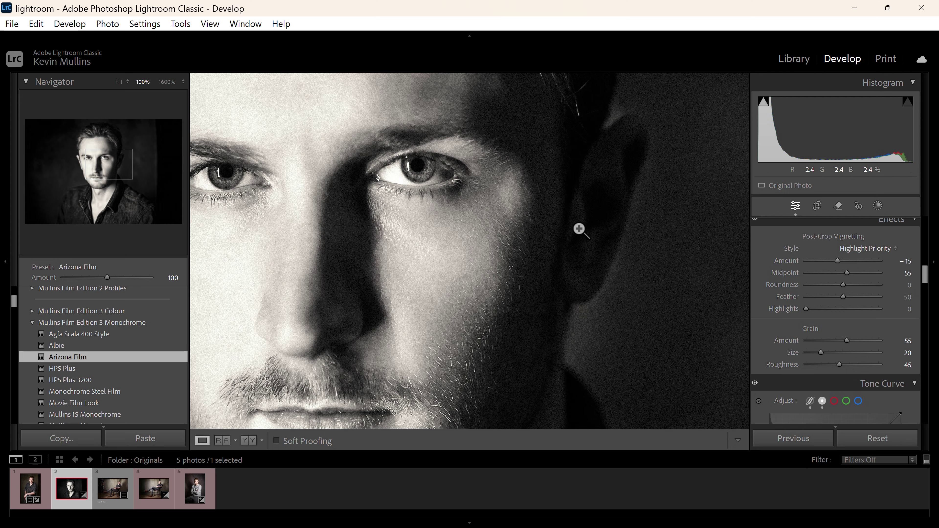
{"action": "left_click_drag", "start_coordinate": [579, 230], "coordinate": [509, 242]}
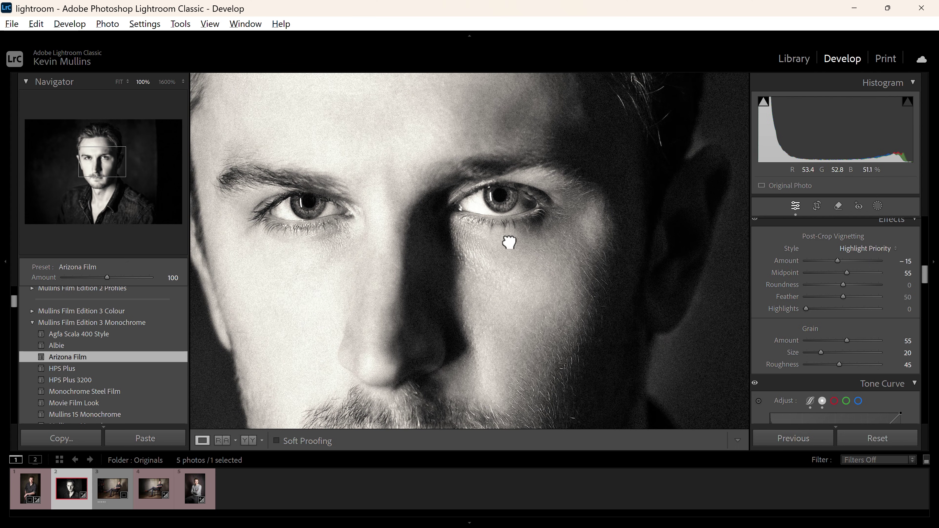
{"action": "left_click", "coordinate": [378, 163]}
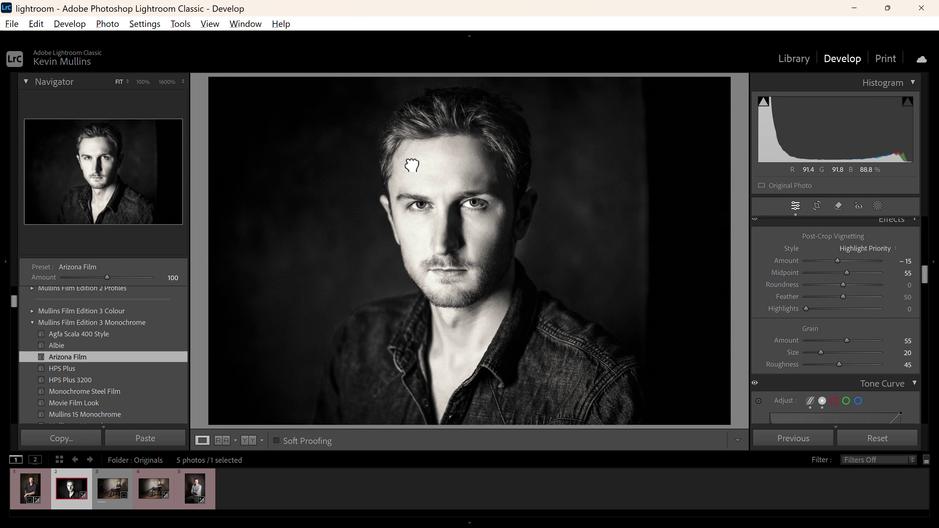
{"action": "left_click", "coordinate": [396, 193]}
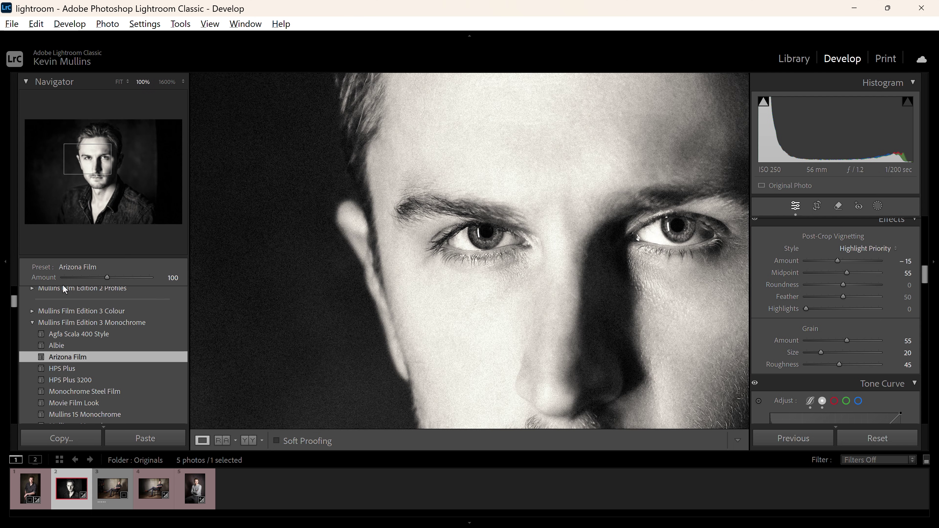
Try the Mullins Film Utilities Grain Reset preset, undo it to keep grain, and return to Fit.
{"action": "left_click", "coordinate": [32, 322]}
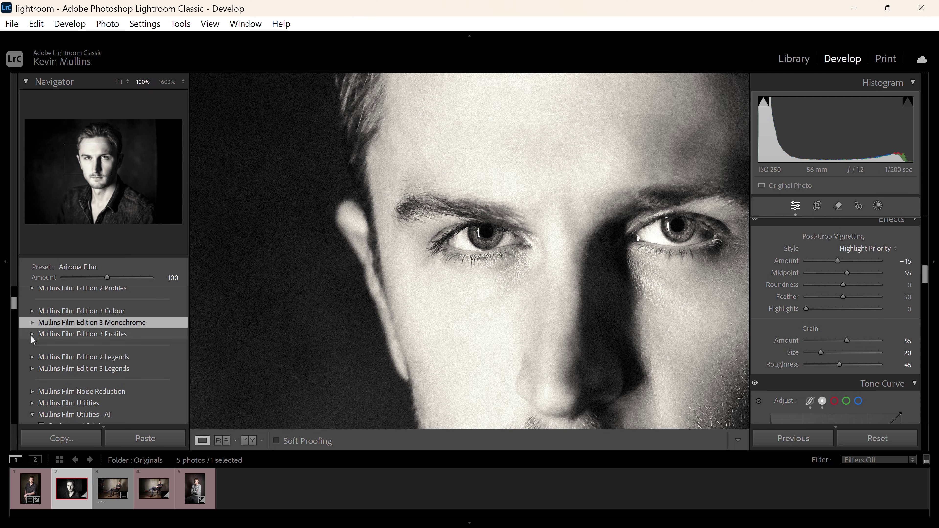
{"action": "left_click", "coordinate": [29, 402]}
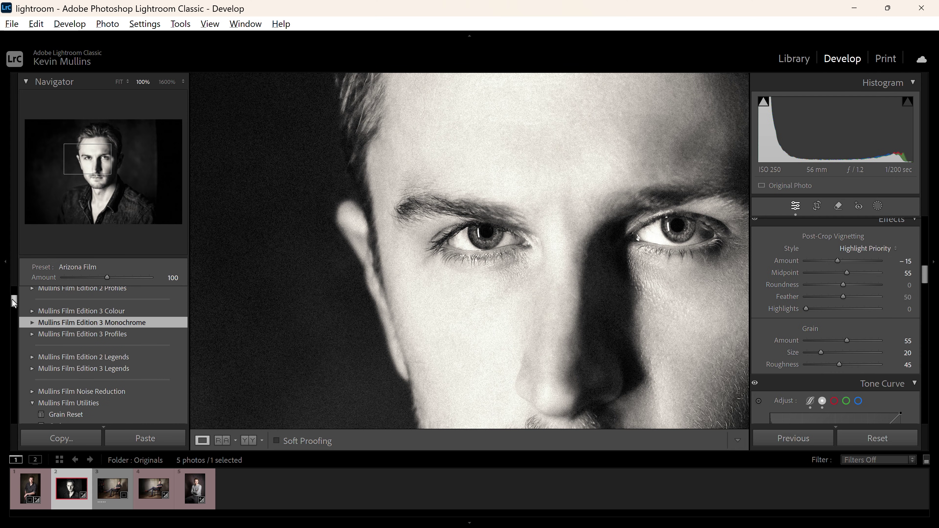
{"action": "scroll", "coordinate": [16, 307], "scroll_direction": "down", "scroll_amount": 3}
{"action": "left_click", "coordinate": [57, 313]}
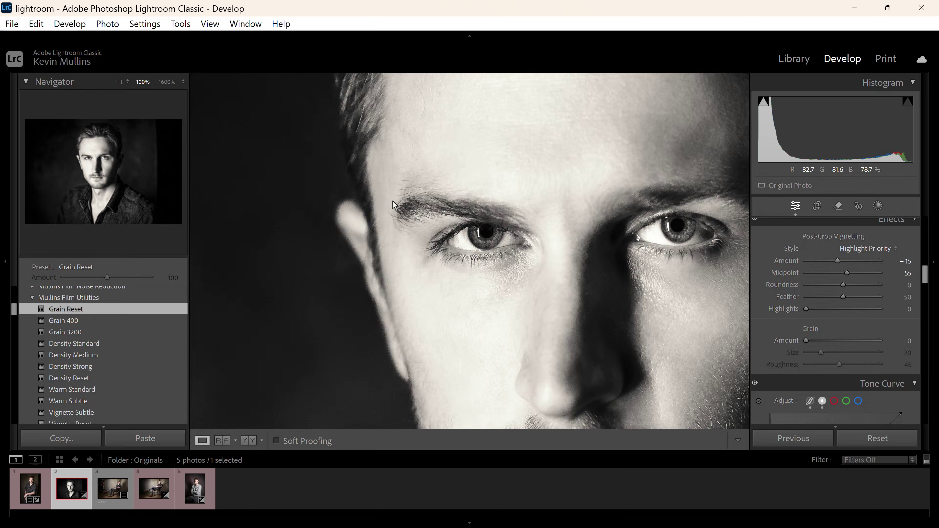
{"action": "key", "text": "ctrl+z"}
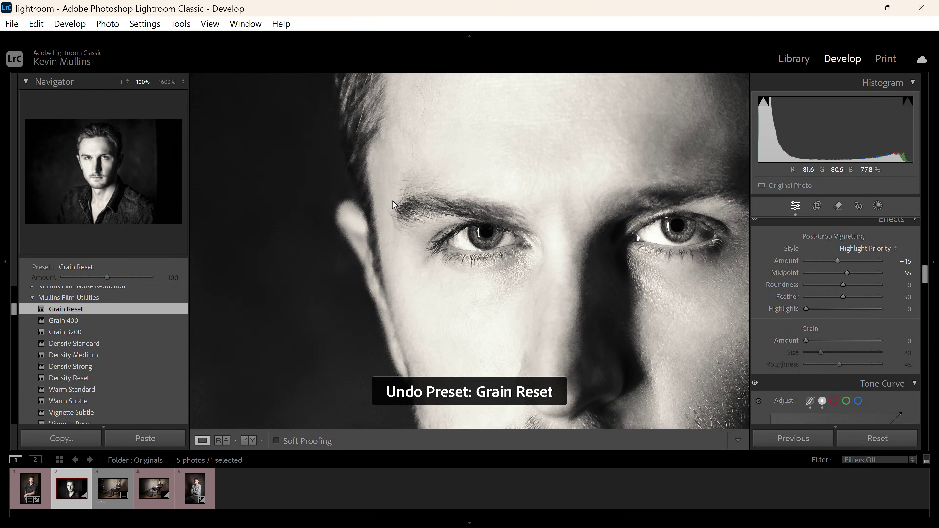
{"action": "left_click", "coordinate": [369, 223]}
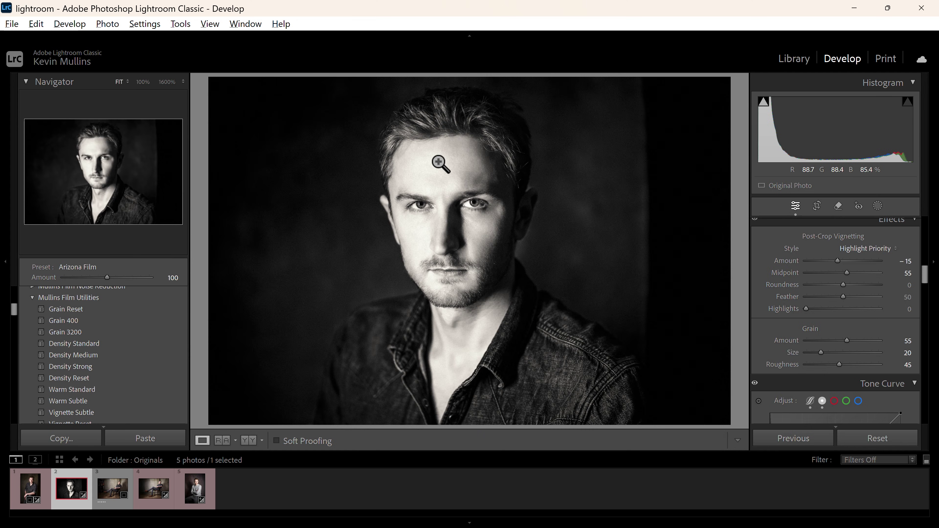
Apply the Subject Reduce Highlights Standard preset from Mullins Film Utilities - AI at Amount 33.
{"action": "left_click", "coordinate": [31, 297]}
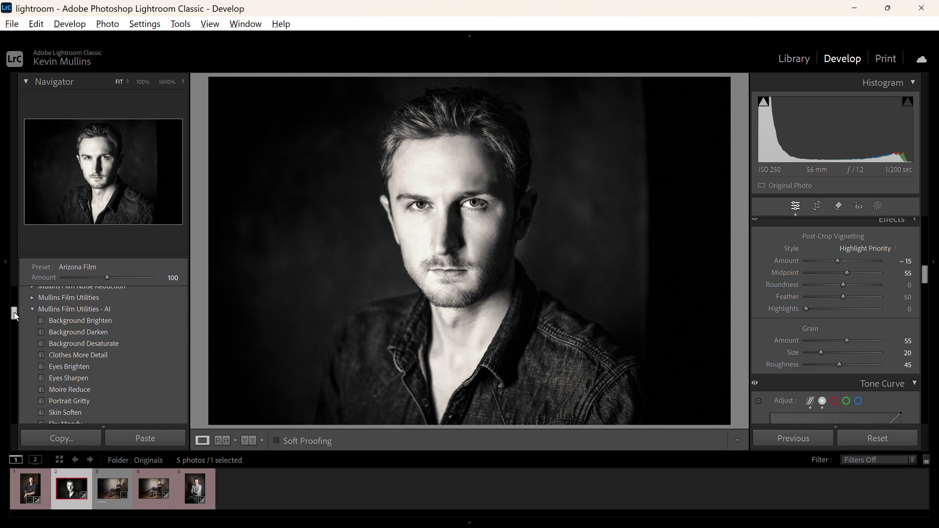
{"action": "left_click_drag", "start_coordinate": [15, 315], "coordinate": [16, 330]}
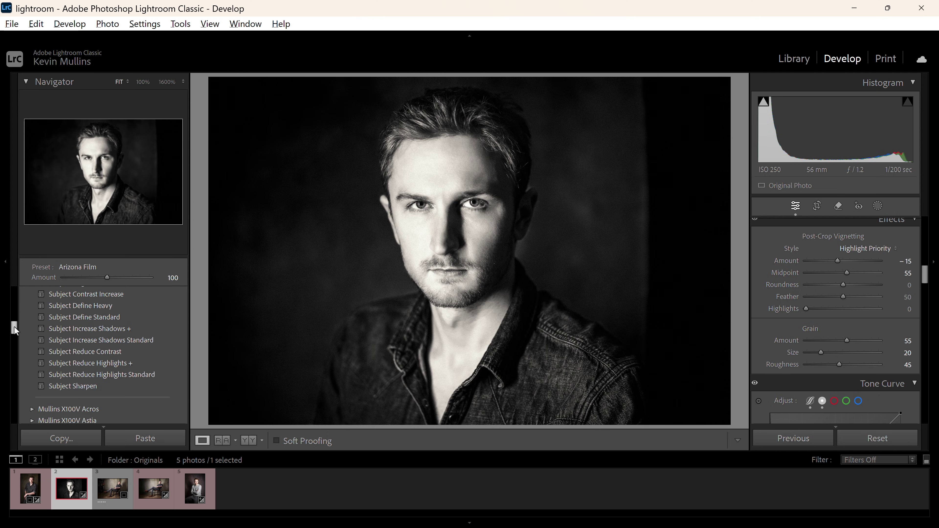
{"action": "left_click", "coordinate": [79, 374]}
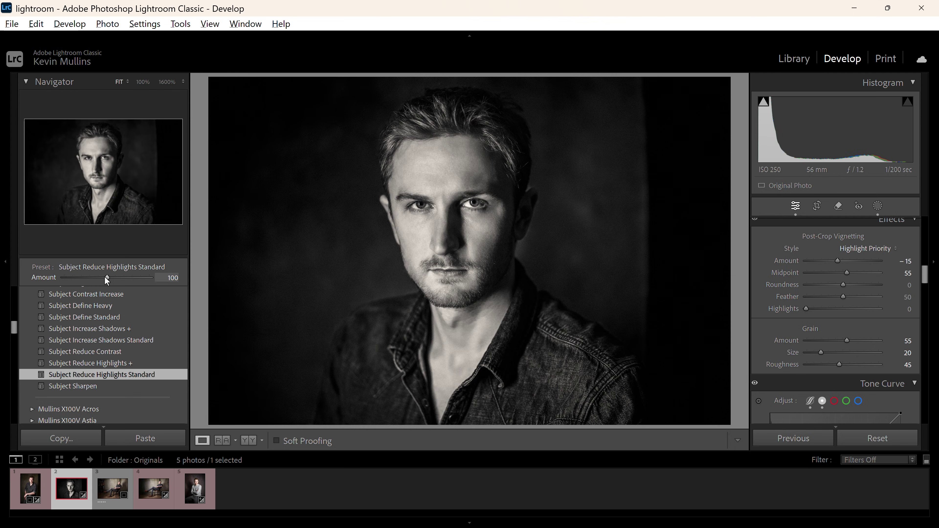
{"action": "left_click_drag", "start_coordinate": [105, 277], "coordinate": [75, 281]}
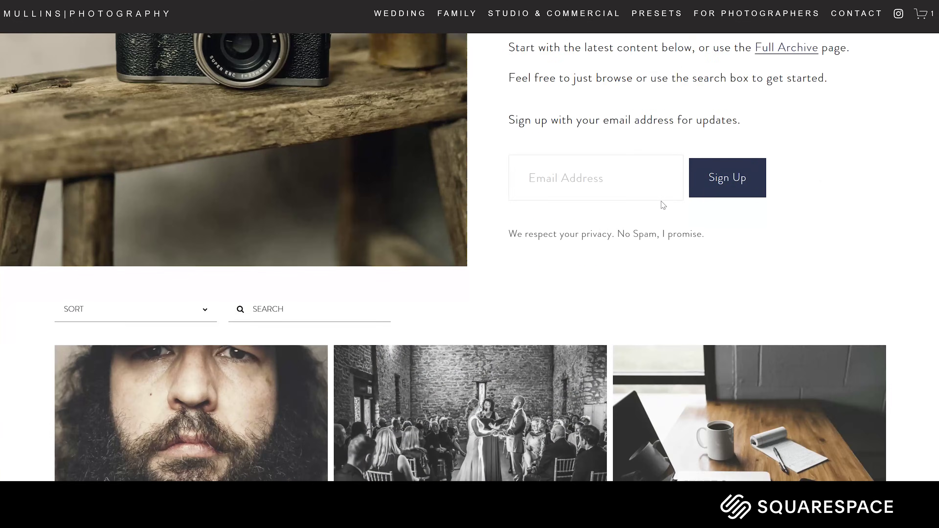
{"action": "scroll", "coordinate": [664, 205], "scroll_direction": "down", "scroll_amount": 8}
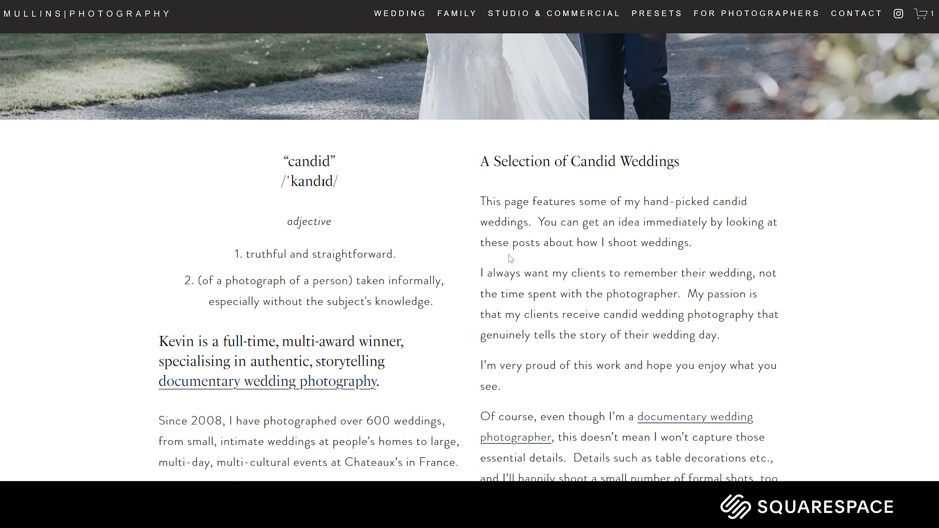
{"action": "scroll", "coordinate": [508, 255], "scroll_direction": "down", "scroll_amount": 12}
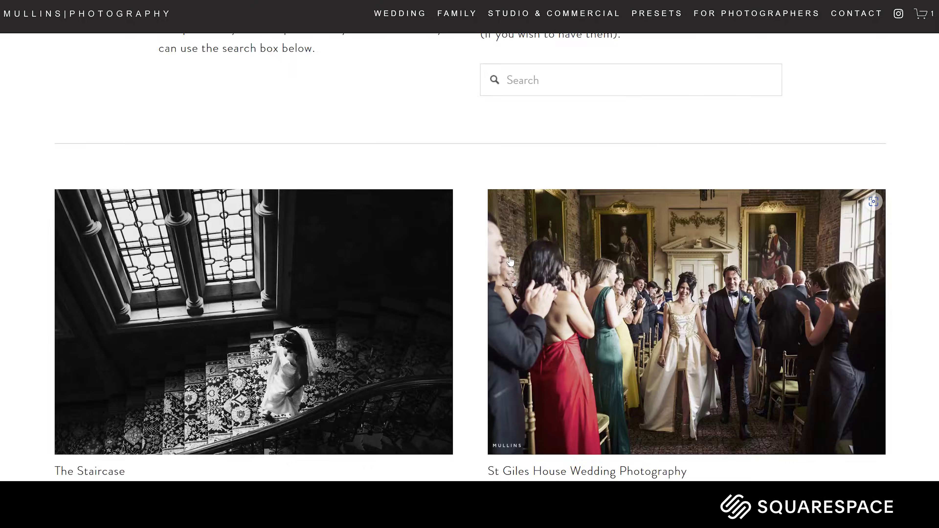
{"action": "scroll", "coordinate": [510, 261], "scroll_direction": "down", "scroll_amount": 4}
{"action": "scroll", "coordinate": [510, 262], "scroll_direction": "down", "scroll_amount": 14}
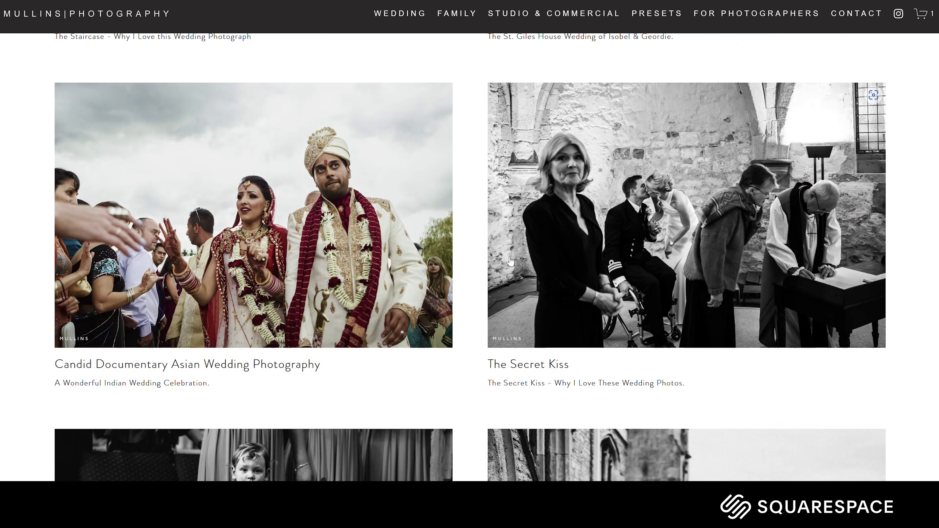
{"action": "scroll", "coordinate": [513, 265], "scroll_direction": "down", "scroll_amount": 8}
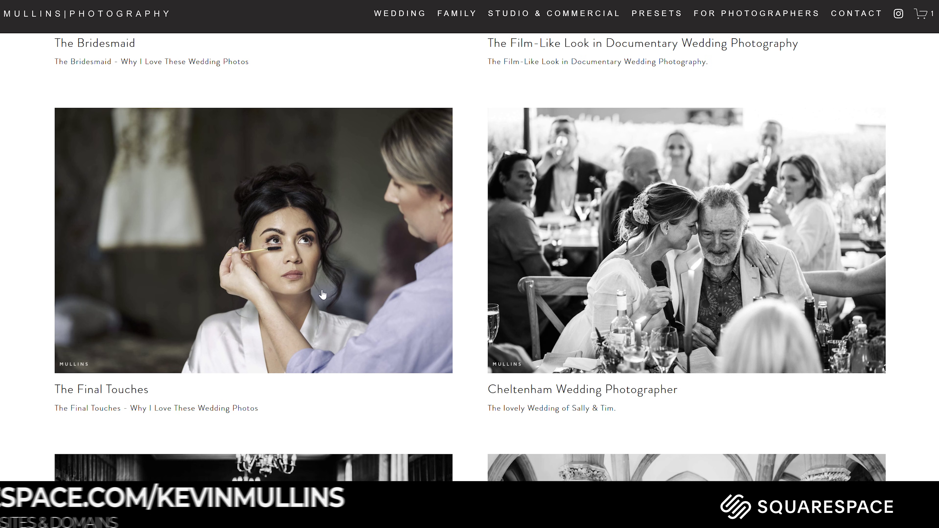
{"action": "left_click", "coordinate": [415, 293]}
{"action": "scroll", "coordinate": [538, 282], "scroll_direction": "down", "scroll_amount": 12}
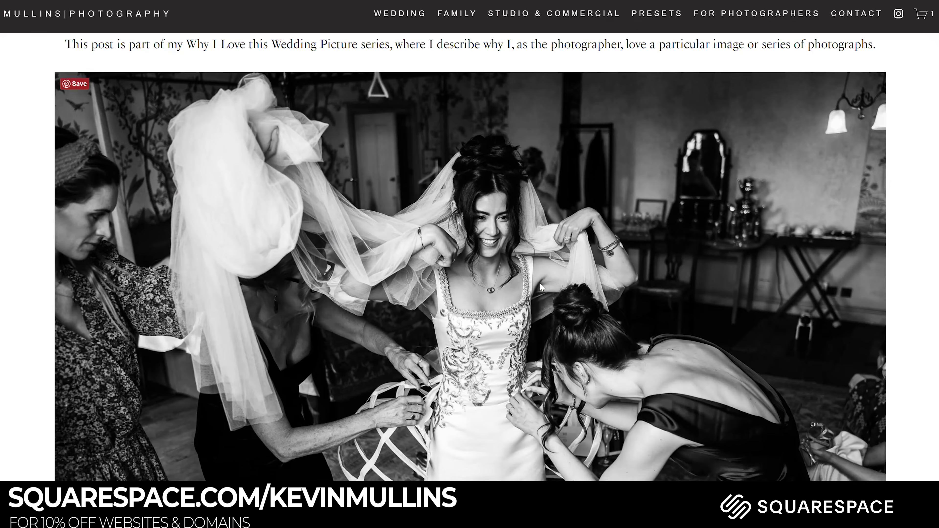
{"action": "scroll", "coordinate": [539, 284], "scroll_direction": "down", "scroll_amount": 2}
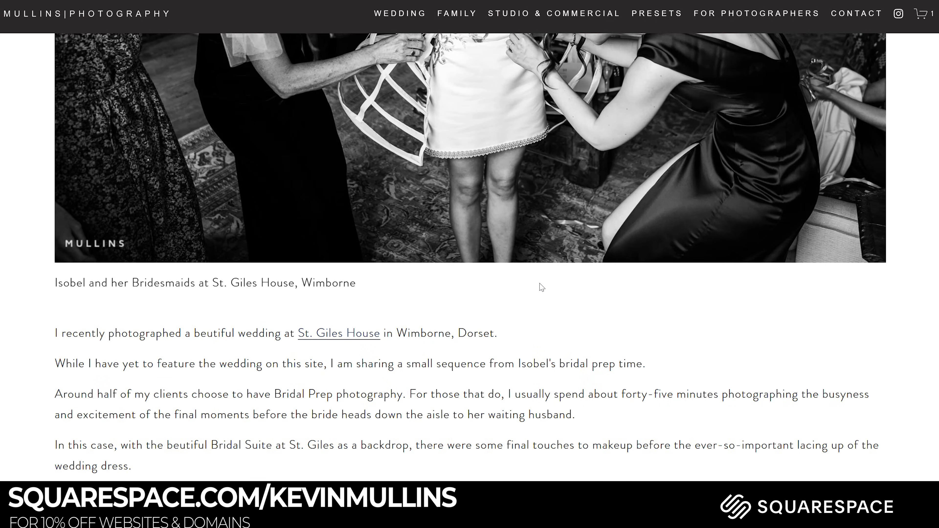
{"action": "scroll", "coordinate": [541, 286], "scroll_direction": "down", "scroll_amount": 13}
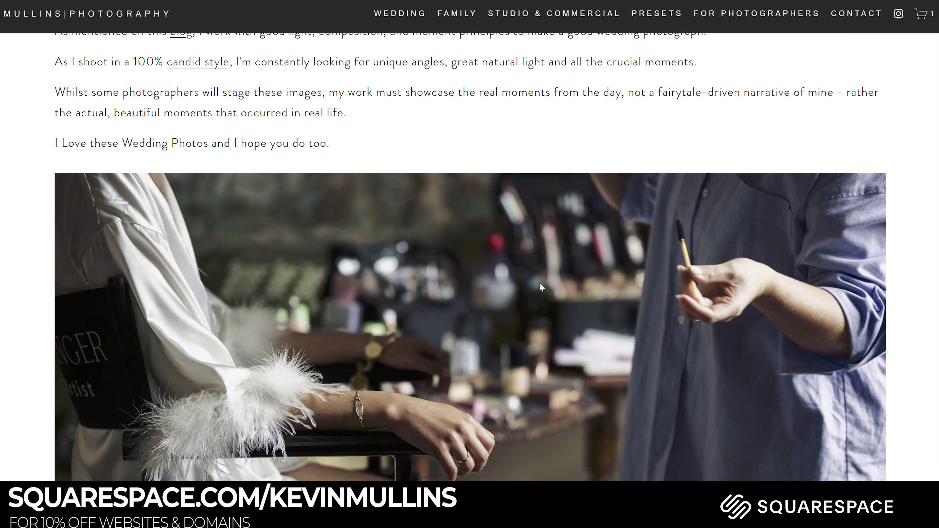
{"action": "scroll", "coordinate": [539, 282], "scroll_direction": "down", "scroll_amount": 12}
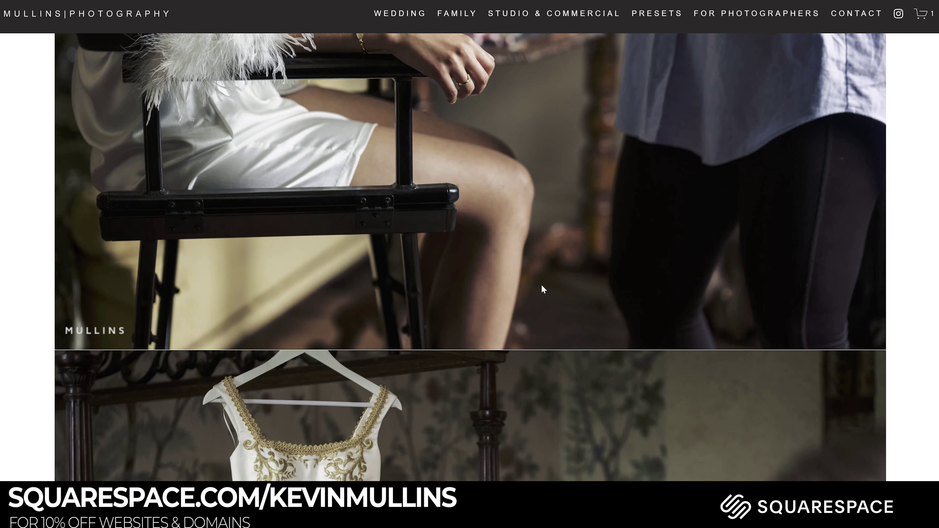
{"action": "scroll", "coordinate": [541, 285], "scroll_direction": "down", "scroll_amount": 8}
{"action": "scroll", "coordinate": [541, 285], "scroll_direction": "down", "scroll_amount": 10}
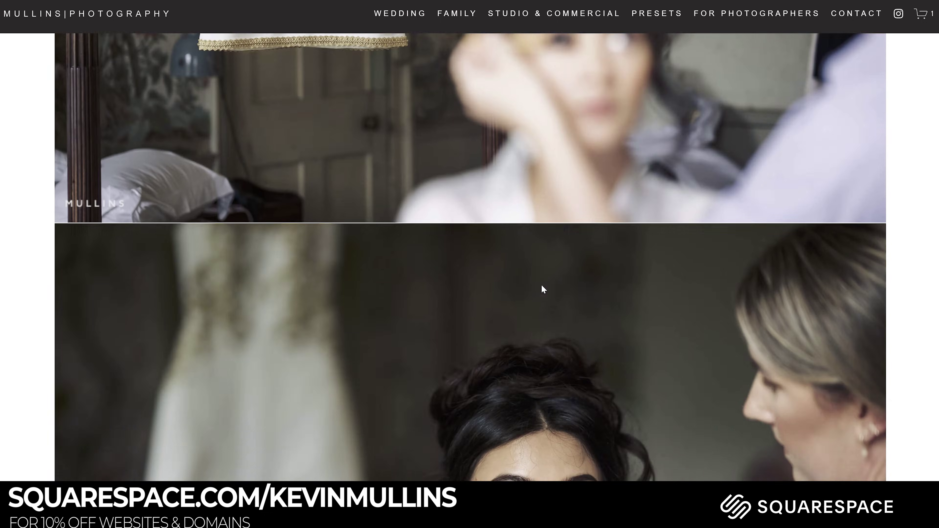
{"action": "scroll", "coordinate": [542, 288], "scroll_direction": "down", "scroll_amount": 4}
{"action": "mouse_move", "coordinate": [756, 10]}
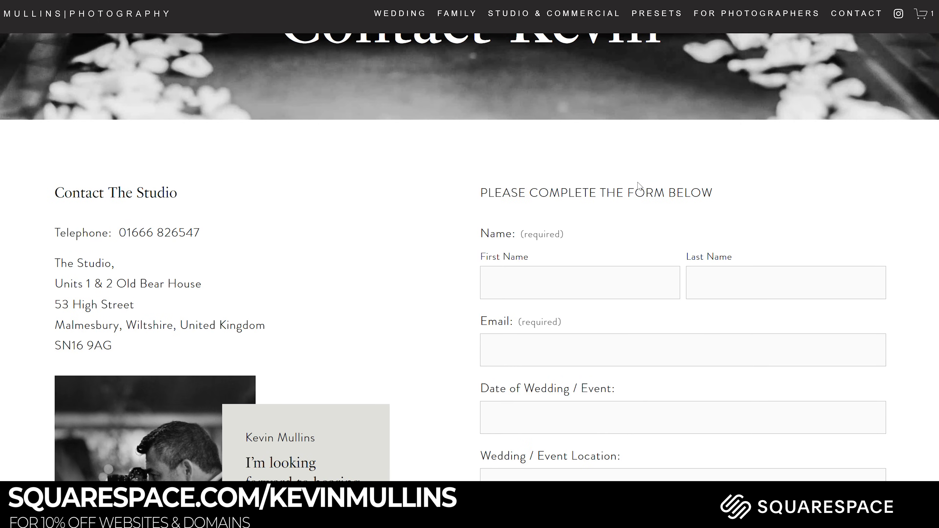
{"action": "scroll", "coordinate": [639, 185], "scroll_direction": "down", "scroll_amount": 15}
{"action": "mouse_move", "coordinate": [400, 16]}
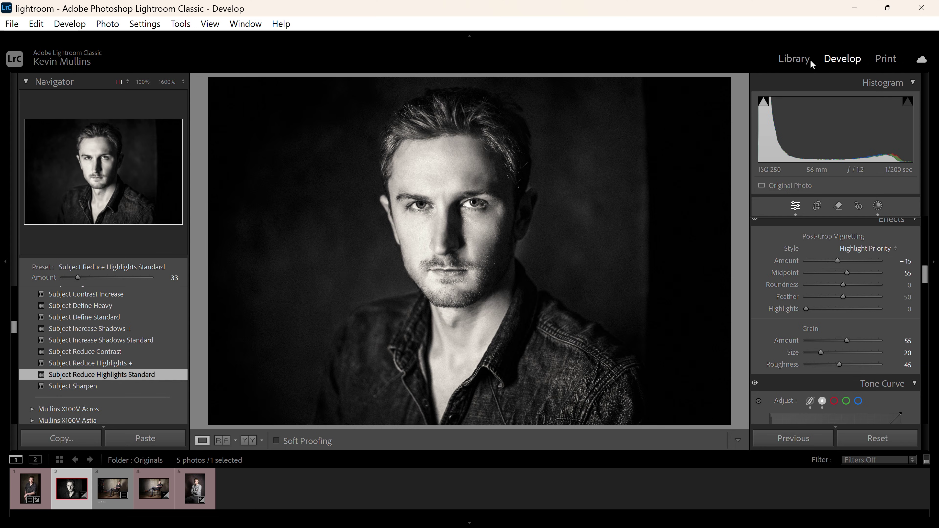
In the Library grid, apply the Arizona Film preset to the four unedited photos.
{"action": "left_click", "coordinate": [804, 62]}
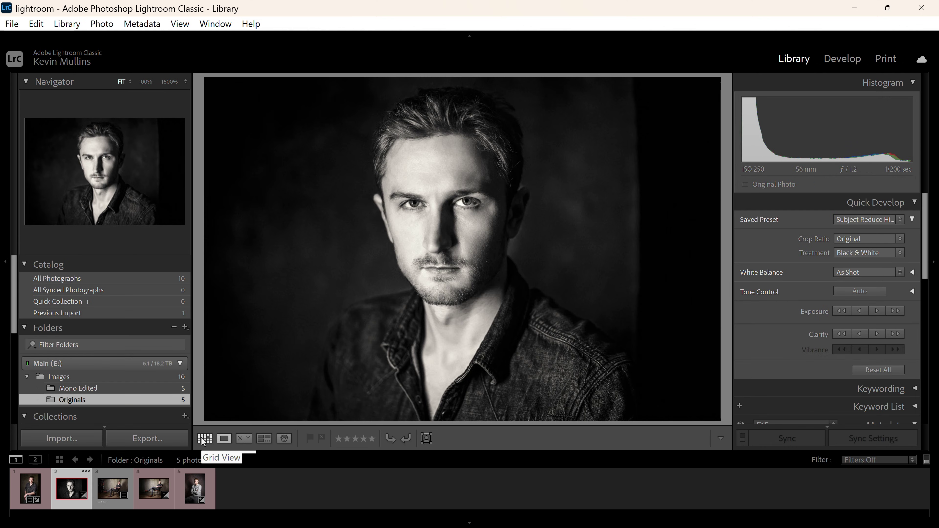
{"action": "left_click", "coordinate": [204, 439]}
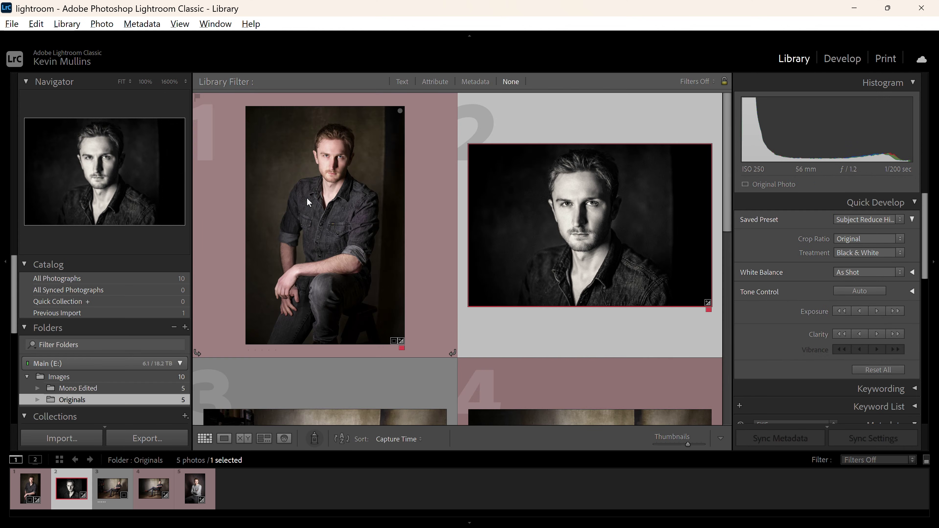
{"action": "left_click", "coordinate": [335, 146]}
{"action": "scroll", "coordinate": [335, 146], "scroll_direction": "down", "scroll_amount": 5}
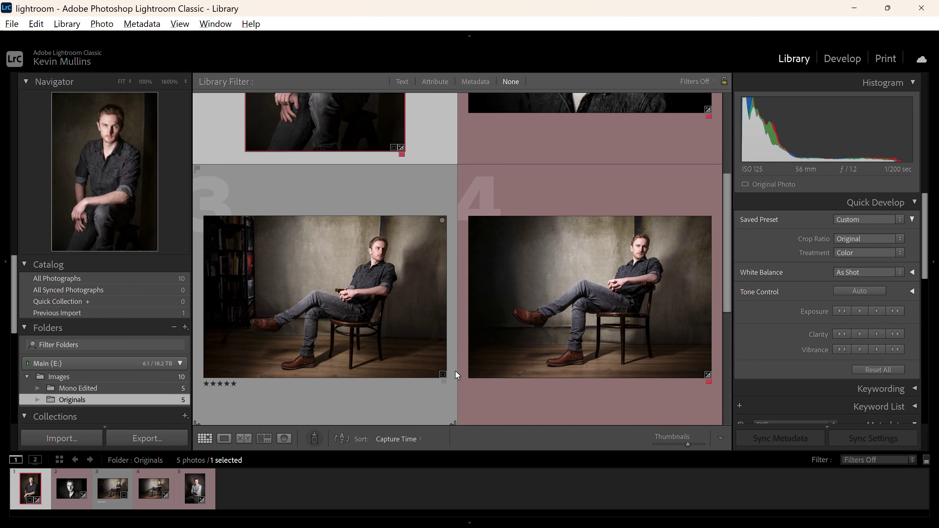
{"action": "key", "text": "ctrl+a"}
{"action": "scroll", "coordinate": [597, 293], "scroll_direction": "up", "scroll_amount": 5}
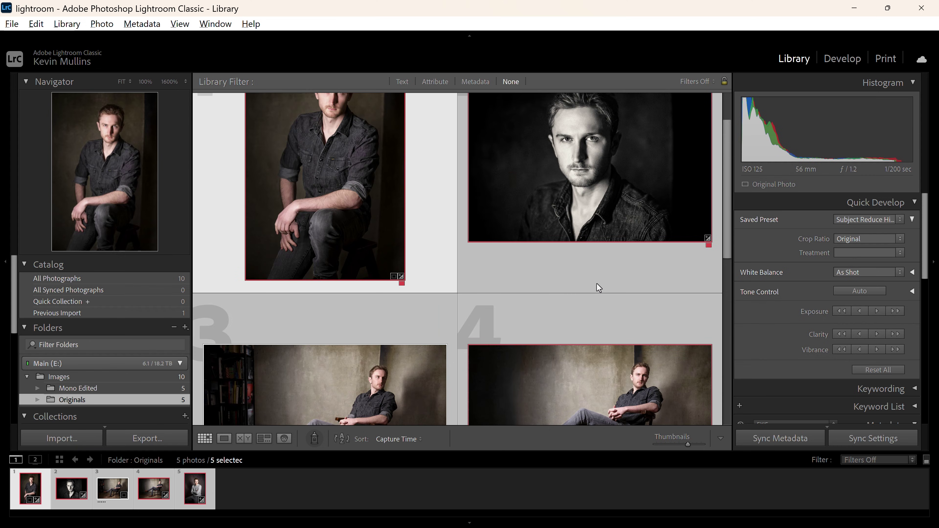
{"action": "left_click", "coordinate": [570, 190], "text": "ctrl"}
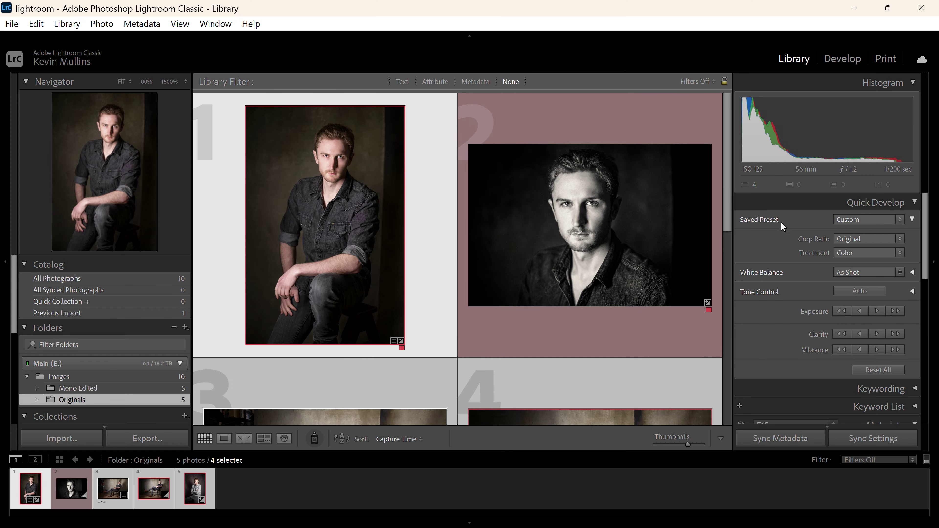
{"action": "left_click", "coordinate": [888, 220]}
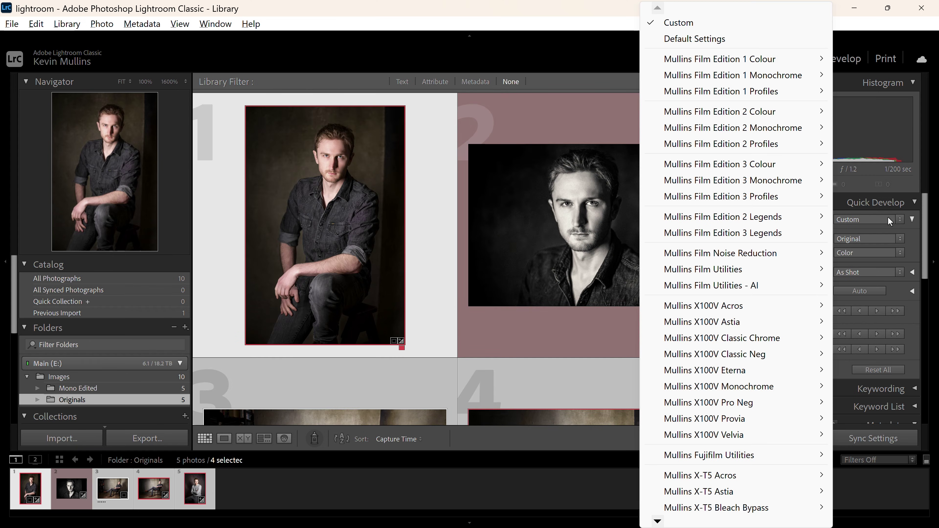
{"action": "mouse_move", "coordinate": [785, 185]}
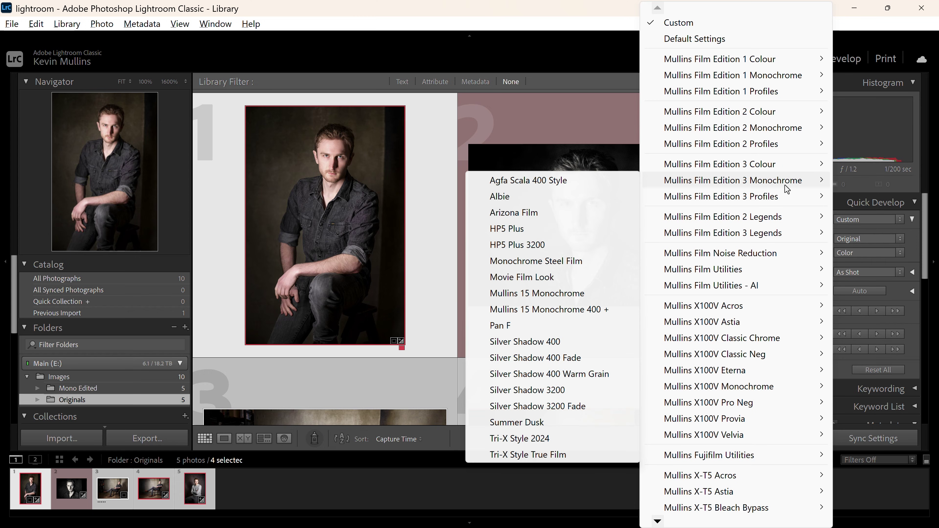
{"action": "left_click", "coordinate": [591, 216]}
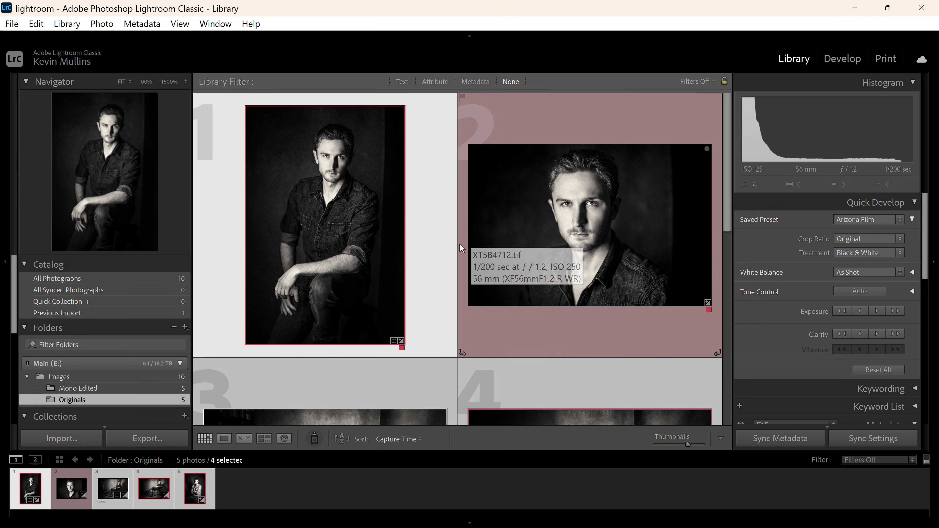
Deselect all photos and open the seated chair portrait, photo 3, in Loupe view.
{"action": "scroll", "coordinate": [469, 266], "scroll_direction": "down", "scroll_amount": 3}
{"action": "scroll", "coordinate": [474, 281], "scroll_direction": "down", "scroll_amount": 4}
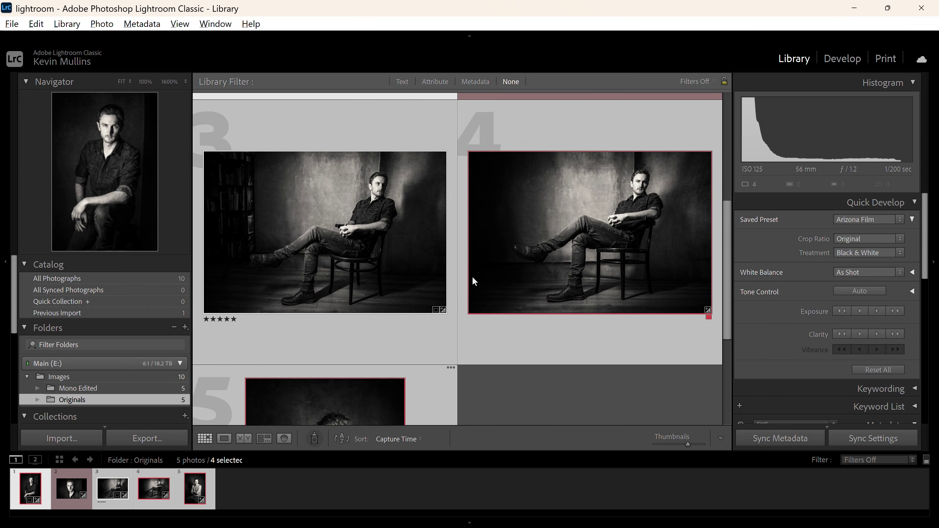
{"action": "scroll", "coordinate": [474, 279], "scroll_direction": "down", "scroll_amount": 1}
{"action": "scroll", "coordinate": [472, 279], "scroll_direction": "up", "scroll_amount": 3}
{"action": "left_click", "coordinate": [36, 24]}
{"action": "left_click", "coordinate": [88, 143]}
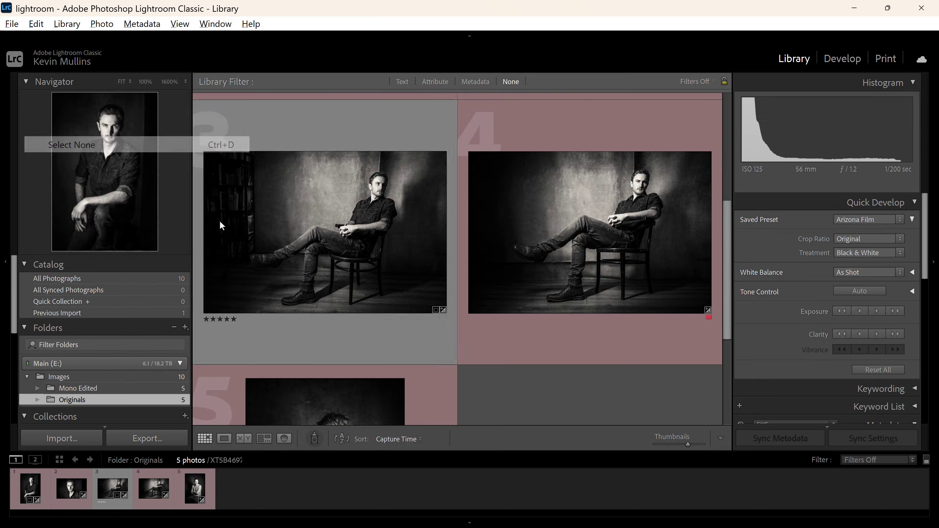
{"action": "double_click", "coordinate": [334, 271]}
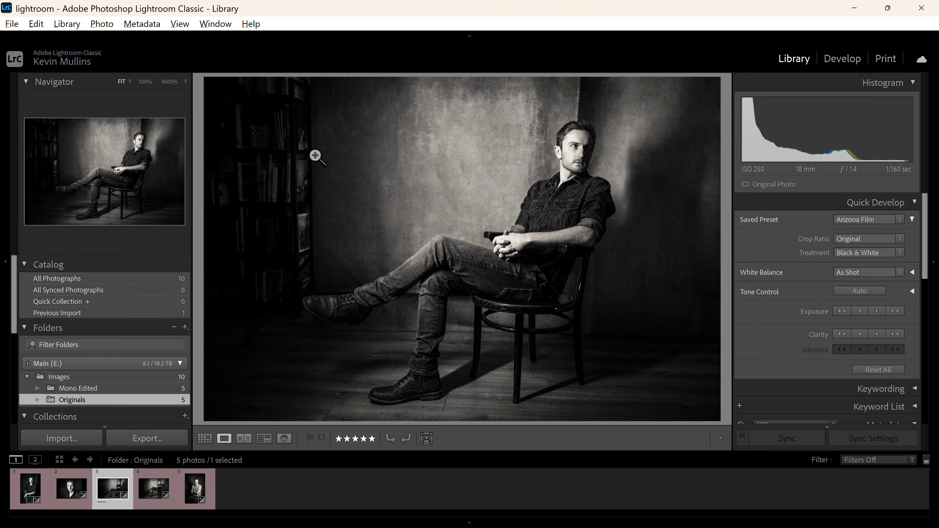
Give the sweater portrait Subject Reduce Highlights Standard at about 61, then show the close-up portrait.
{"action": "left_click", "coordinate": [196, 492]}
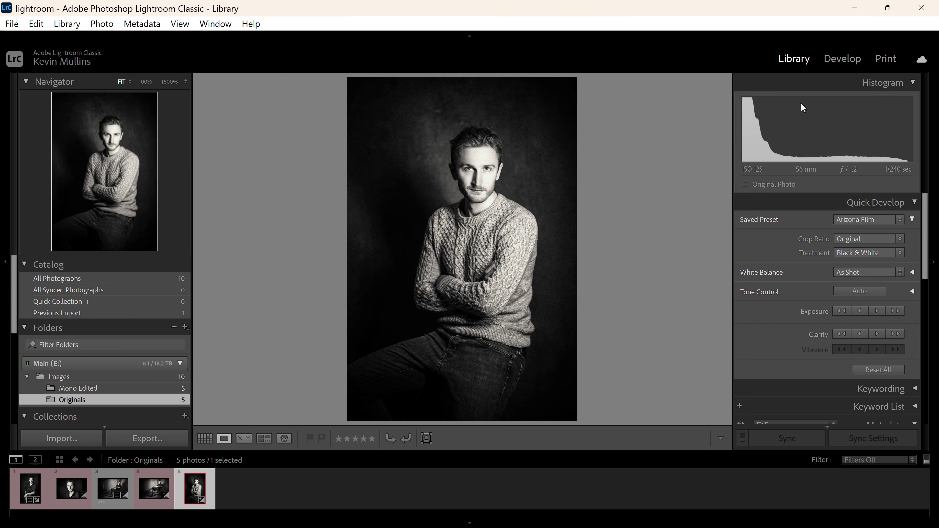
{"action": "left_click", "coordinate": [852, 59]}
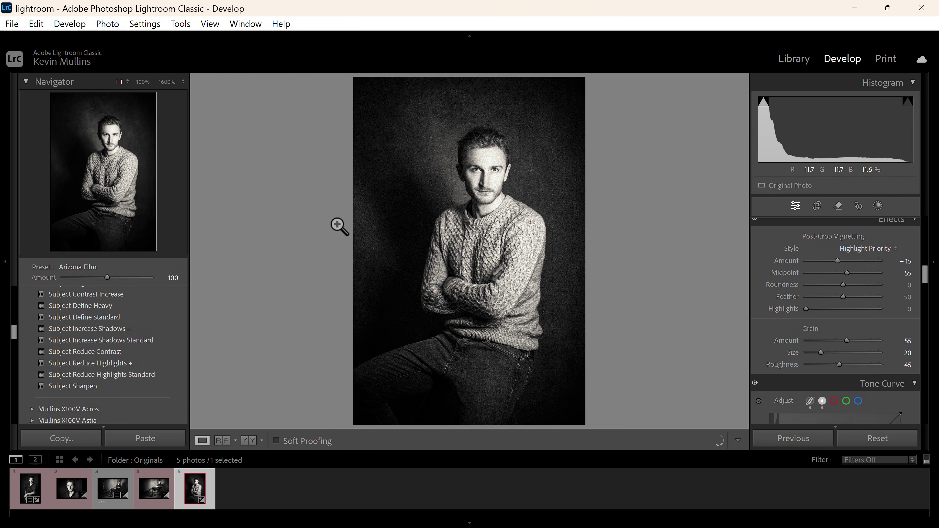
{"action": "left_click", "coordinate": [148, 374]}
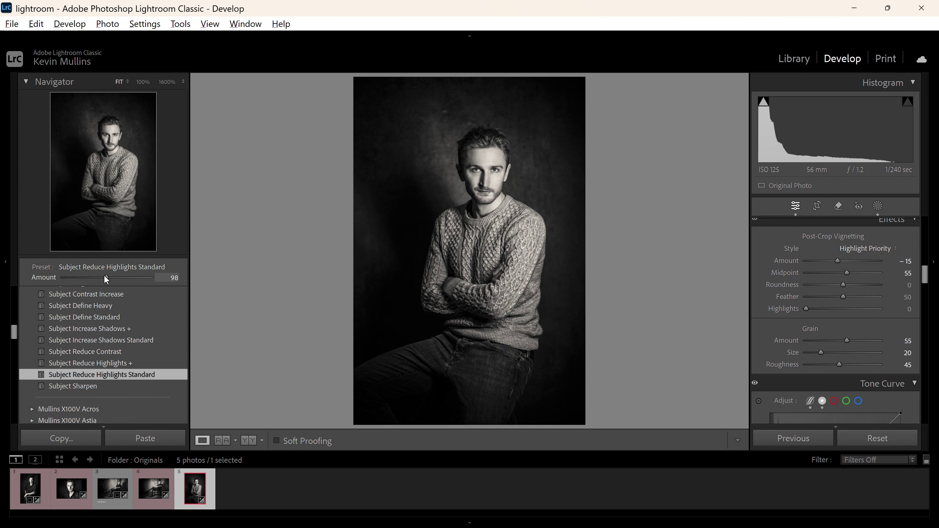
{"action": "left_click_drag", "start_coordinate": [104, 275], "coordinate": [89, 276]}
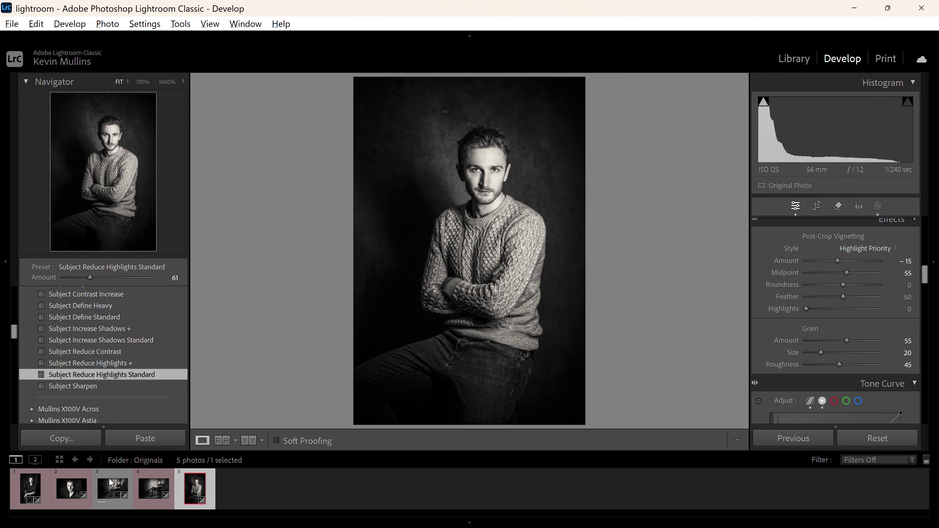
{"action": "mouse_move", "coordinate": [69, 487]}
{"action": "left_click", "coordinate": [70, 487]}
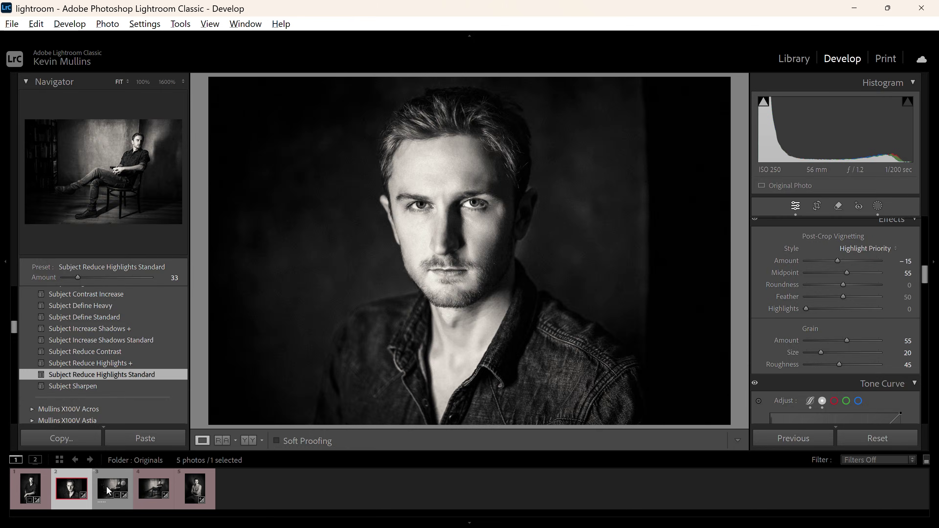
Apply Subject Reduce Highlights Standard at 41 to seated portrait 4 and return to Library.
{"action": "left_click", "coordinate": [107, 486]}
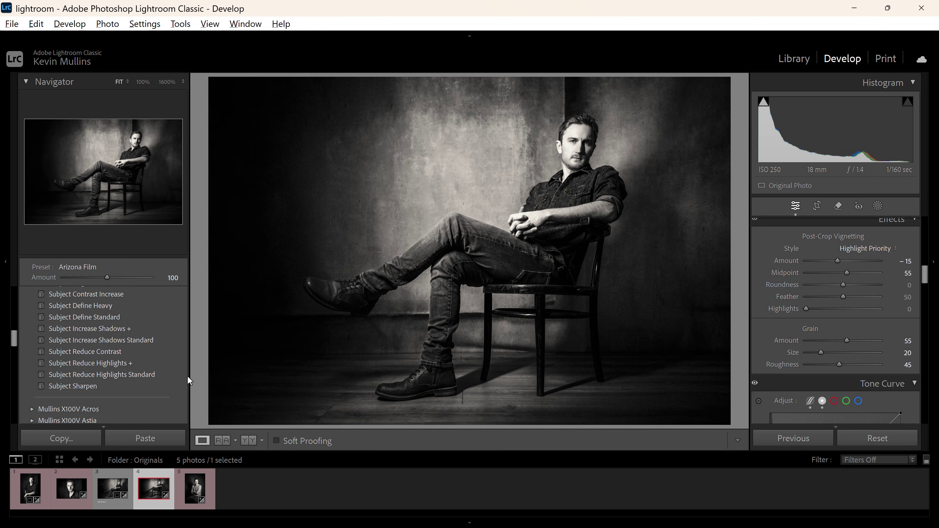
{"action": "left_click", "coordinate": [135, 373]}
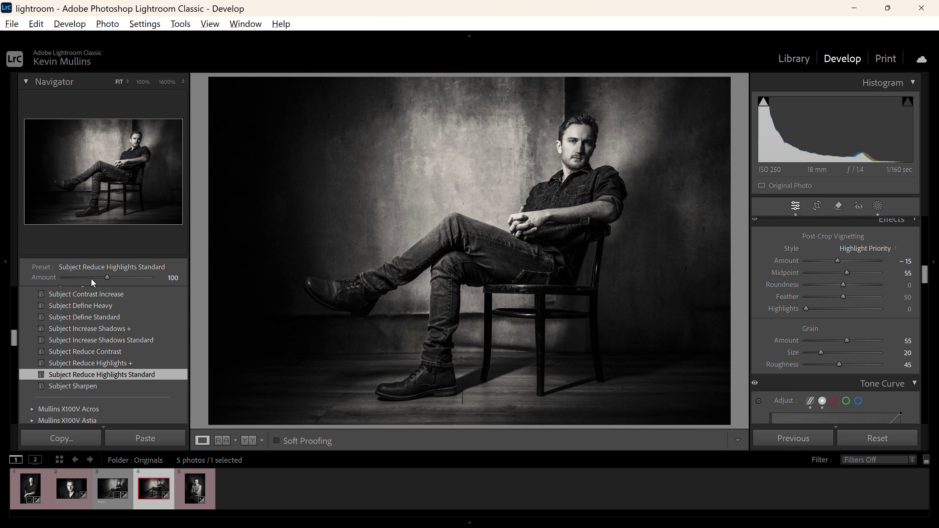
{"action": "left_click_drag", "start_coordinate": [106, 276], "coordinate": [81, 280]}
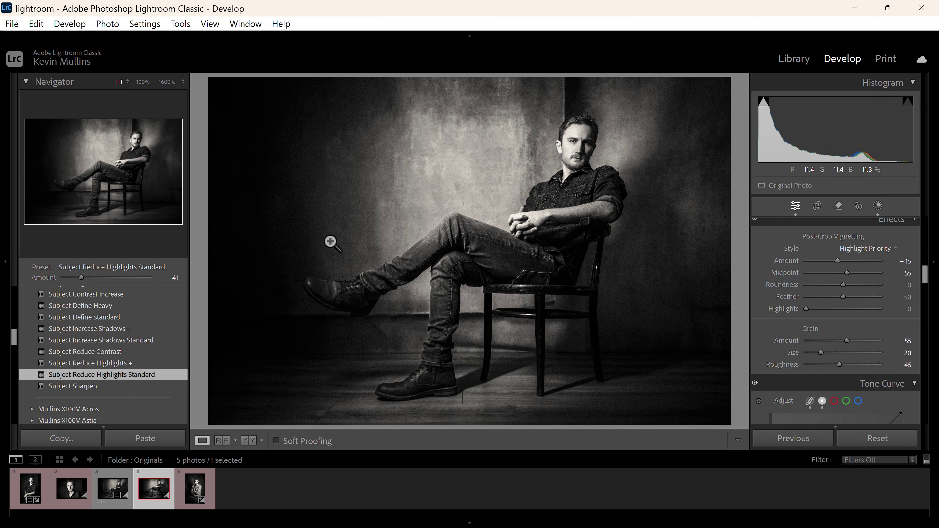
{"action": "left_click", "coordinate": [799, 59]}
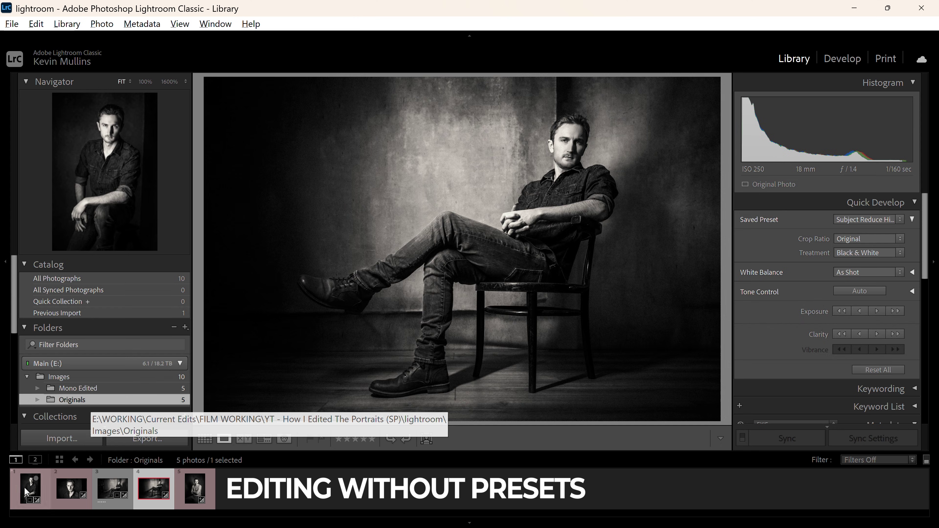
Reset all edits on the close-up portrait, test and undo a Highlights change, then open Masking.
{"action": "left_click", "coordinate": [71, 488]}
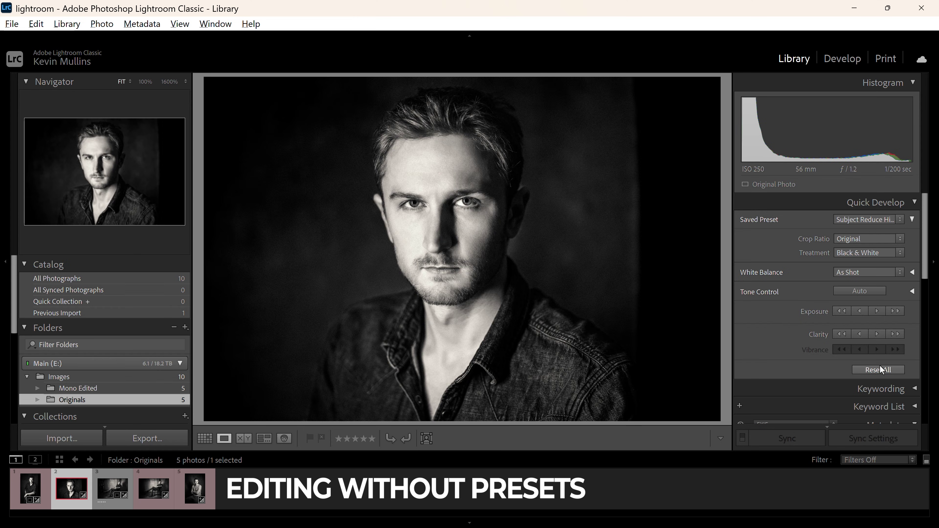
{"action": "left_click", "coordinate": [883, 371]}
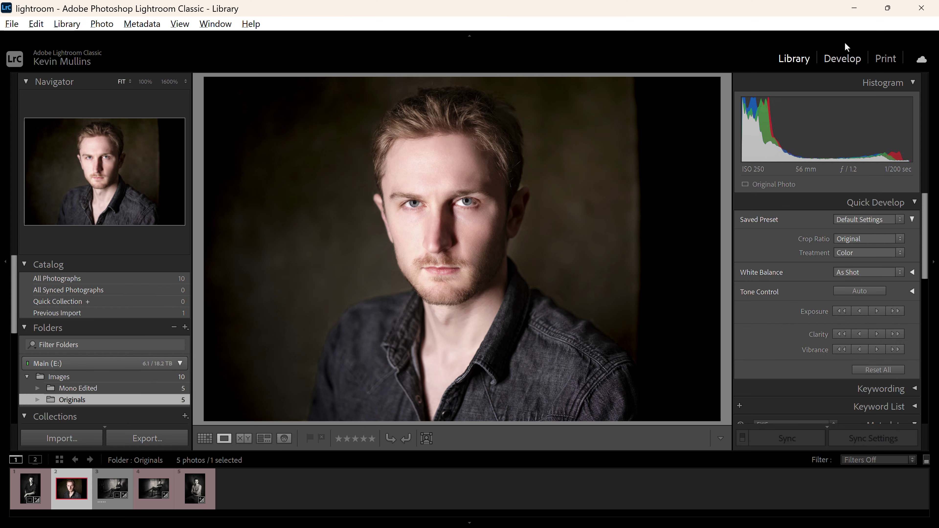
{"action": "left_click", "coordinate": [846, 62]}
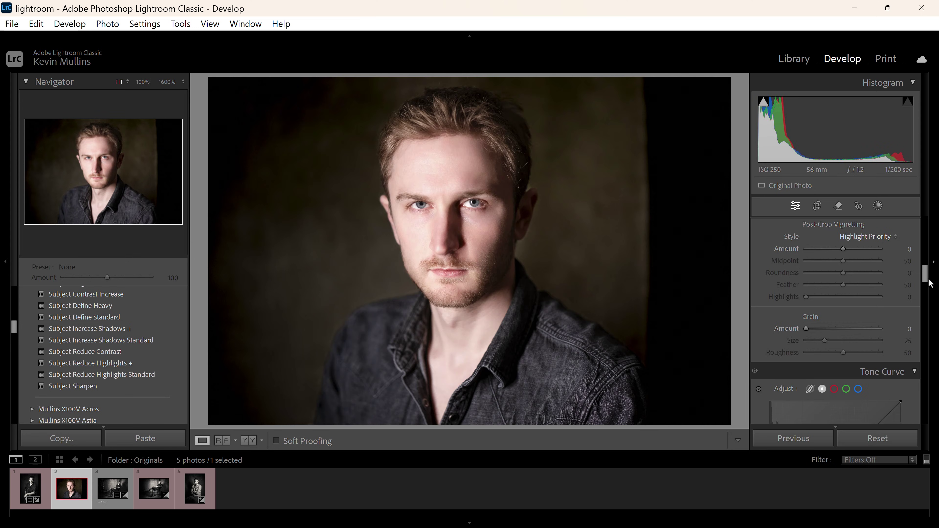
{"action": "left_click_drag", "start_coordinate": [929, 282], "coordinate": [923, 229]}
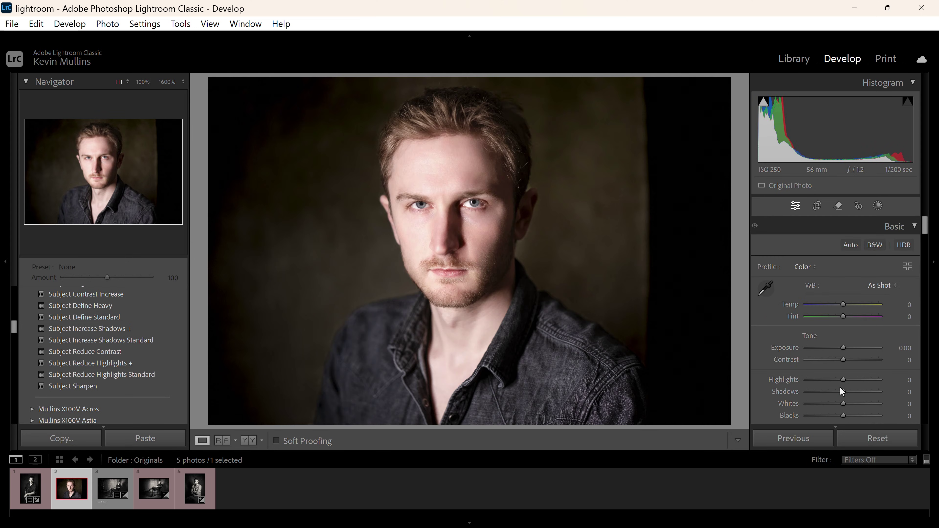
{"action": "left_click_drag", "start_coordinate": [843, 380], "coordinate": [838, 381]}
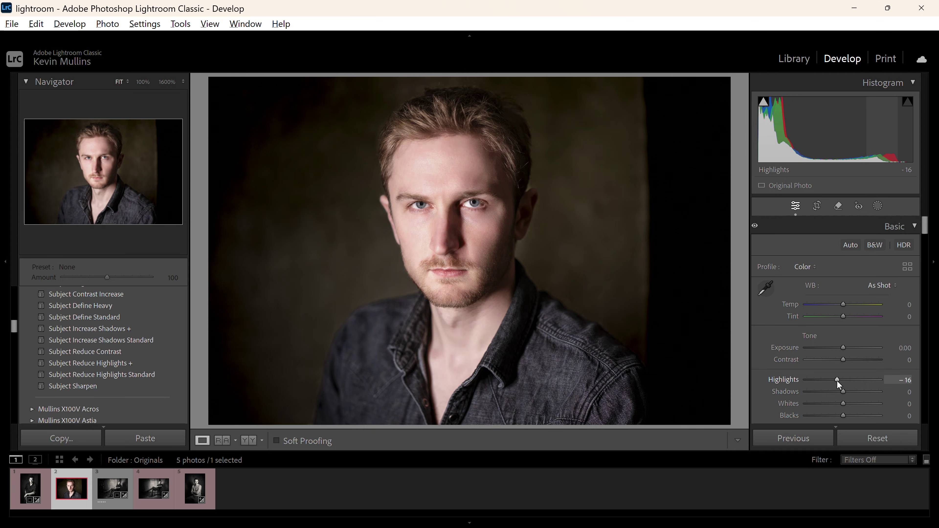
{"action": "key", "text": "ctrl+z"}
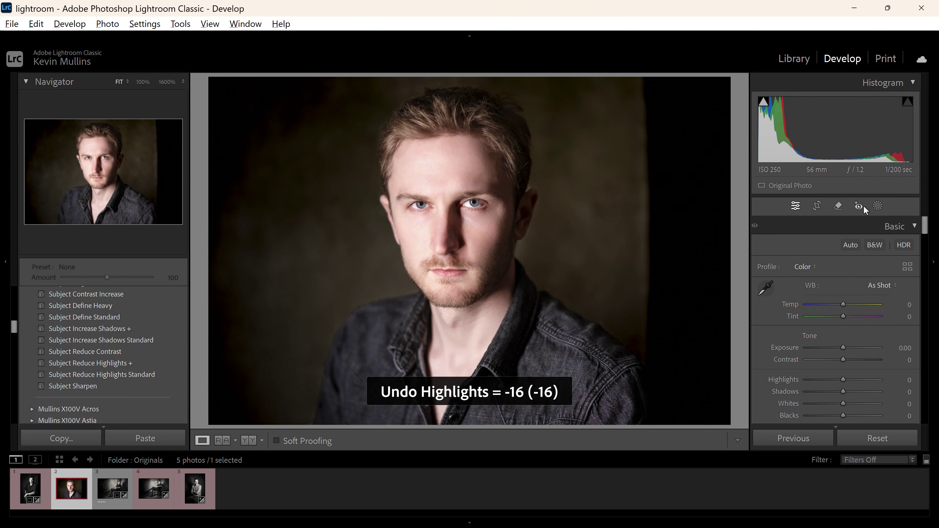
{"action": "left_click", "coordinate": [877, 206]}
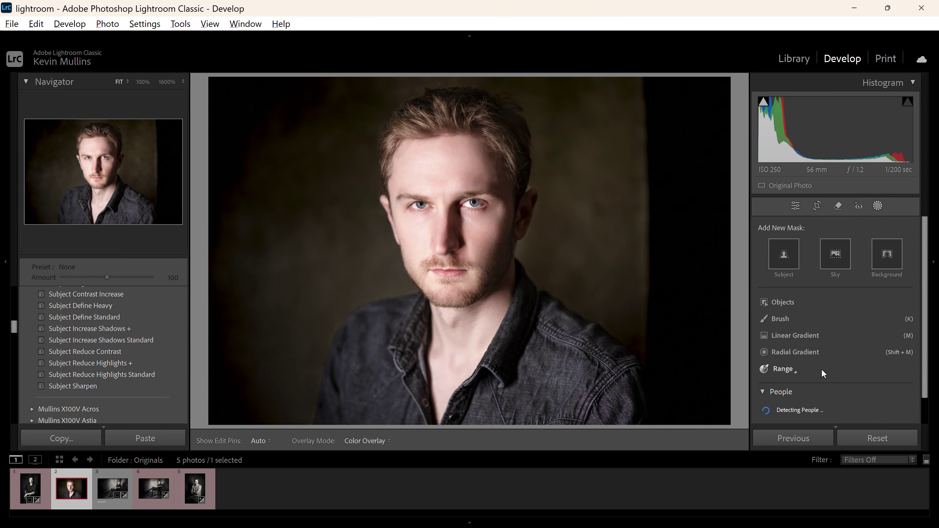
Create a Person 1 mask limited to Facial Skin and Body Skin.
{"action": "scroll", "coordinate": [927, 322], "scroll_direction": "down", "scroll_amount": 2}
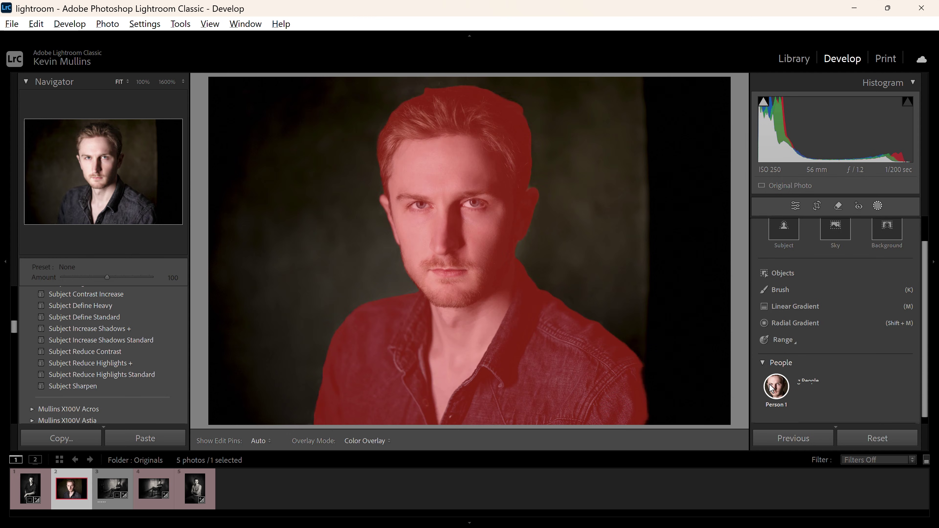
{"action": "left_click", "coordinate": [770, 387]}
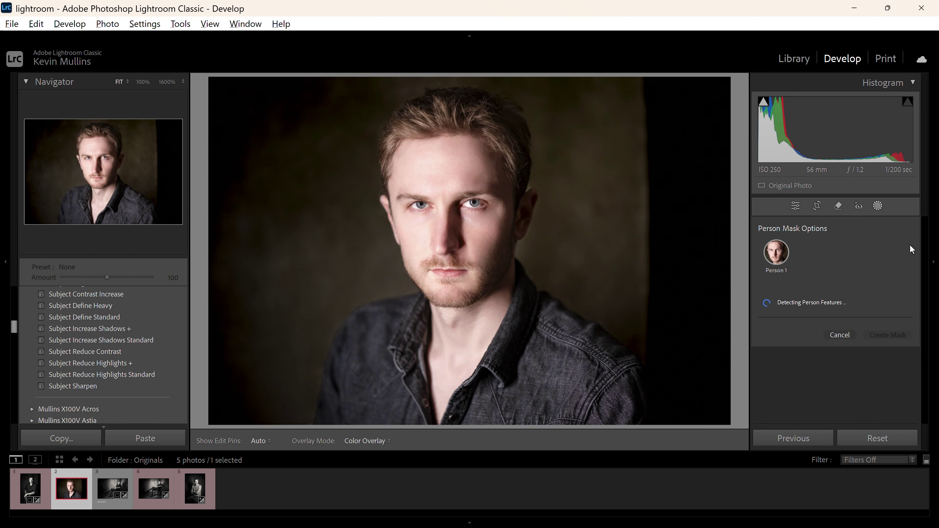
{"action": "scroll", "coordinate": [924, 304], "scroll_direction": "down", "scroll_amount": 3}
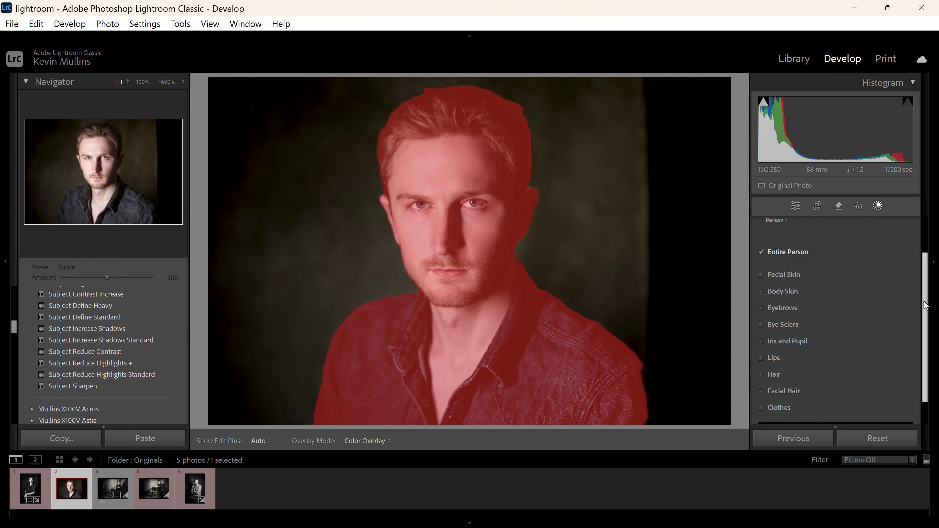
{"action": "scroll", "coordinate": [924, 306], "scroll_direction": "up", "scroll_amount": 1}
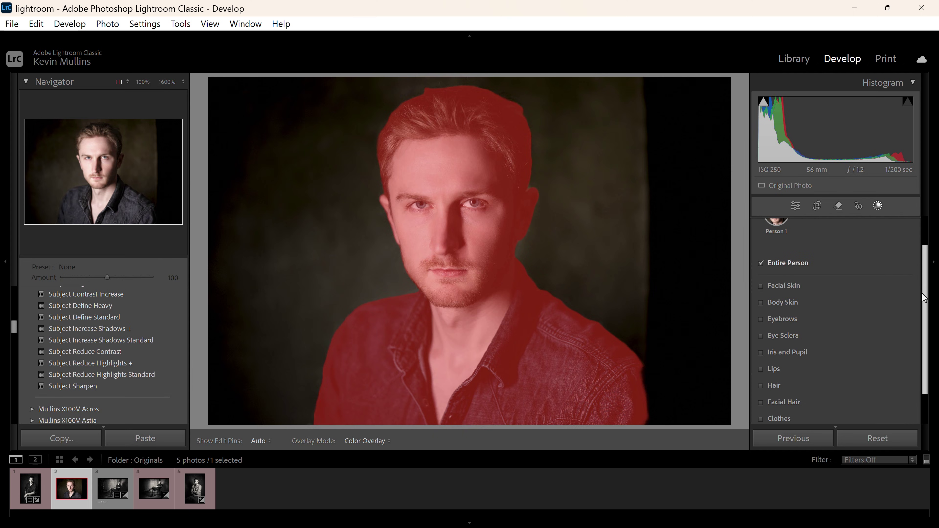
{"action": "left_click", "coordinate": [760, 286]}
{"action": "left_click", "coordinate": [760, 303]}
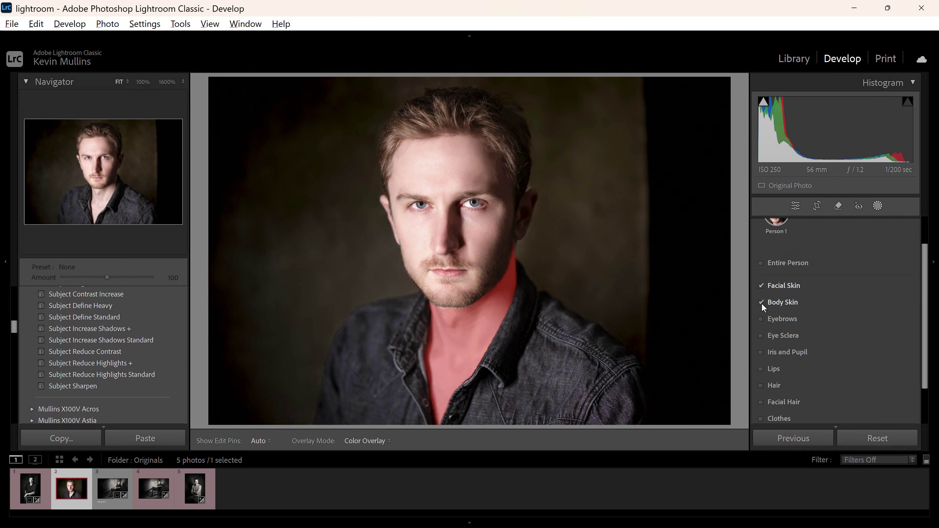
{"action": "left_click_drag", "start_coordinate": [923, 302], "coordinate": [926, 348]}
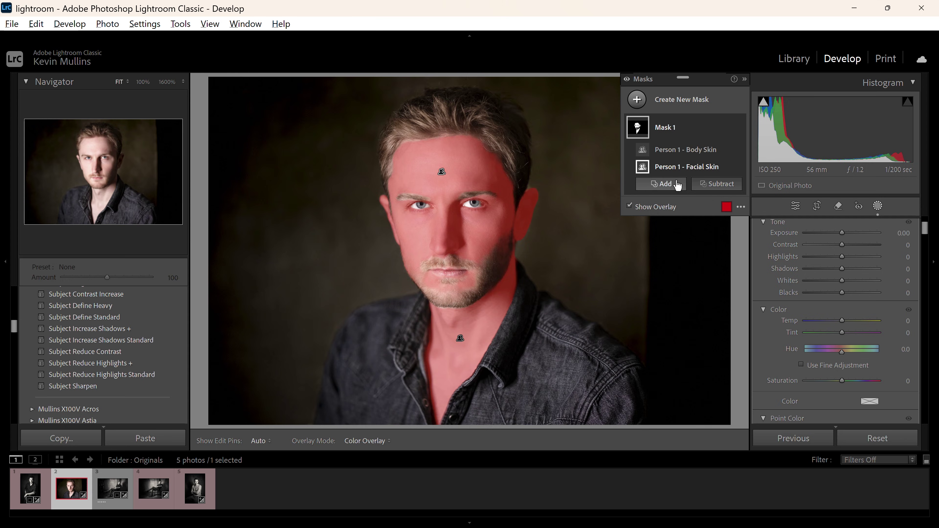
Brush the mask over the viewer's-right eye and lower the mask's Highlights to -12.
{"action": "left_click", "coordinate": [661, 184]}
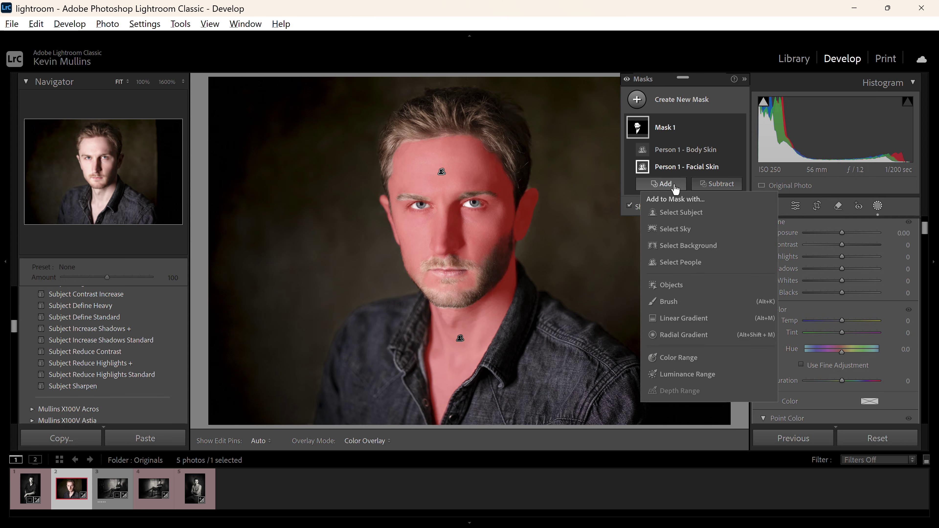
{"action": "left_click", "coordinate": [483, 223]}
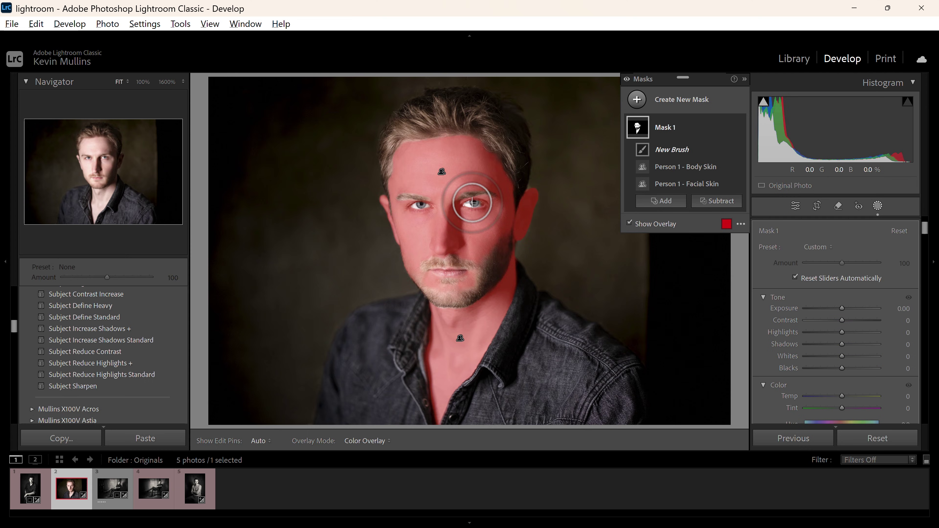
{"action": "mouse_move", "coordinate": [472, 204]}
{"action": "left_mouse_down"}
{"action": "mouse_move", "coordinate": [434, 214]}
{"action": "mouse_move", "coordinate": [406, 211]}
{"action": "mouse_move", "coordinate": [430, 211]}
{"action": "left_mouse_up"}
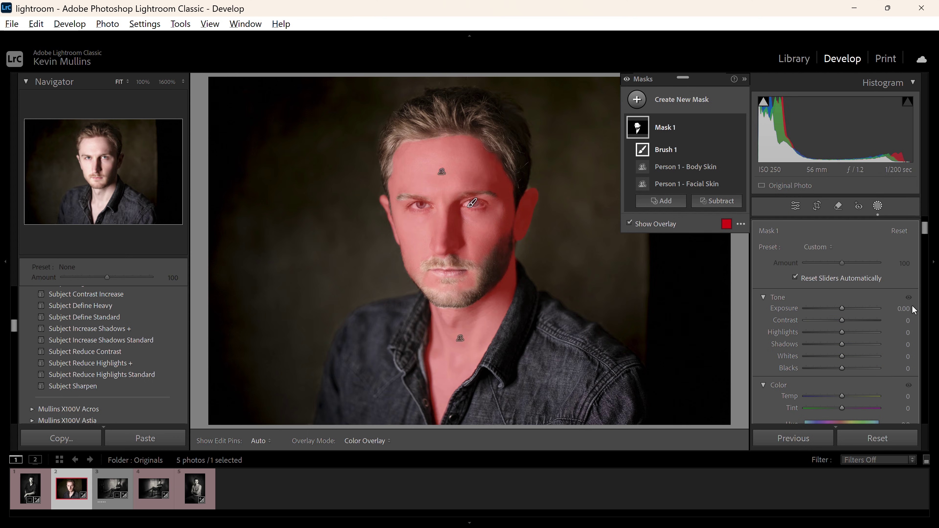
{"action": "left_click", "coordinate": [842, 332]}
{"action": "mouse_move", "coordinate": [842, 332]}
{"action": "left_mouse_down"}
{"action": "mouse_move", "coordinate": [830, 332]}
{"action": "mouse_move", "coordinate": [838, 332]}
{"action": "left_mouse_up"}
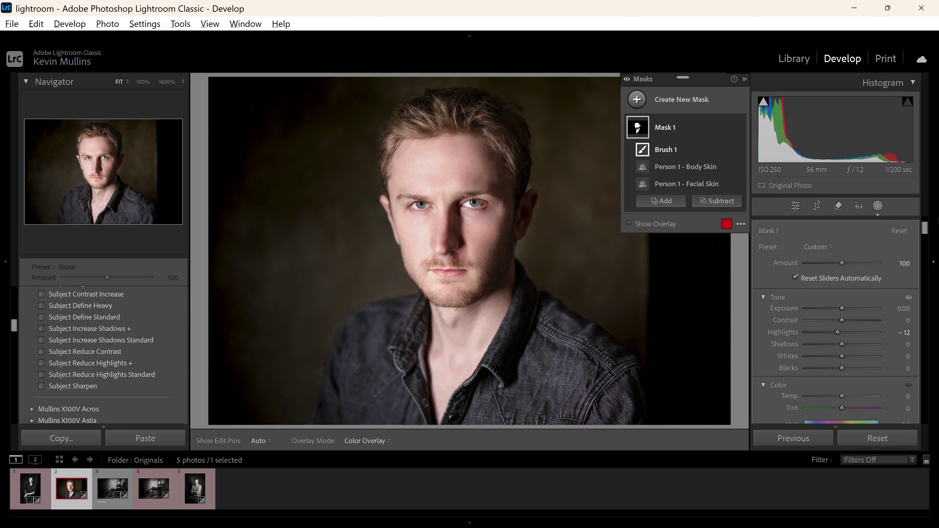
{"action": "left_click_drag", "start_coordinate": [924, 227], "coordinate": [924, 281]}
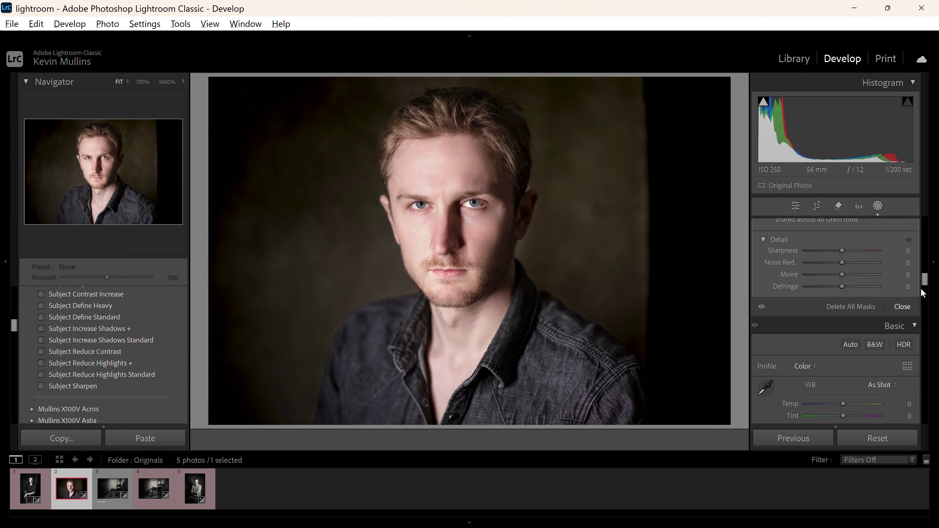
Close masking, then try the B&W conversion and undo it.
{"action": "left_click", "coordinate": [902, 306]}
{"action": "scroll", "coordinate": [912, 237], "scroll_direction": "up", "scroll_amount": 10}
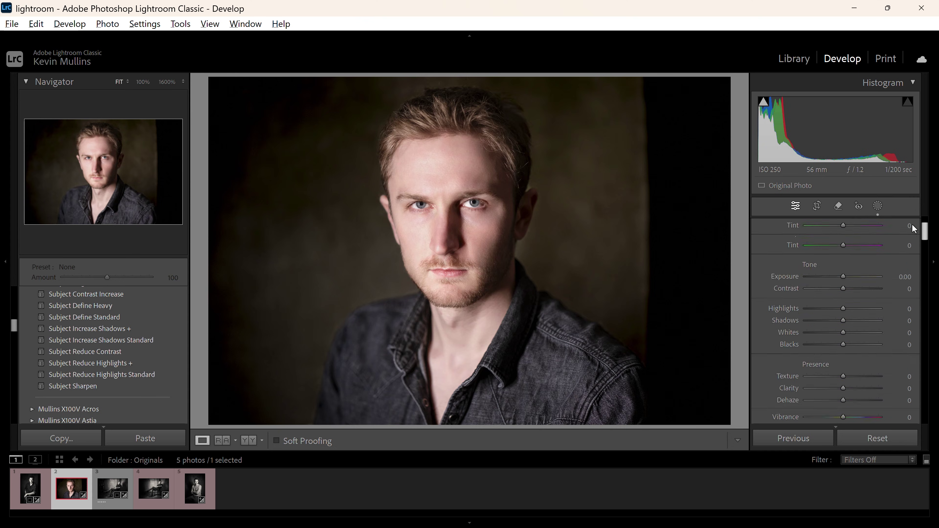
{"action": "scroll", "coordinate": [913, 224], "scroll_direction": "up", "scroll_amount": 2}
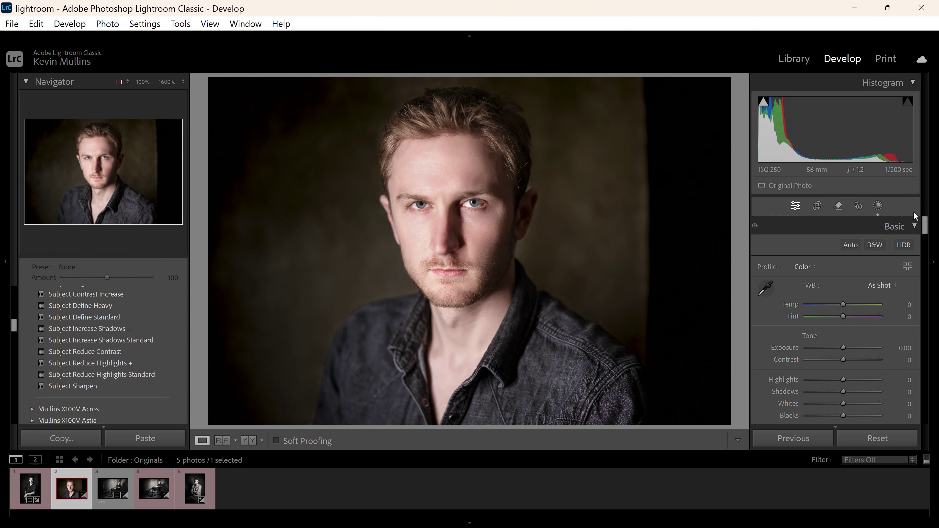
{"action": "left_click", "coordinate": [870, 247]}
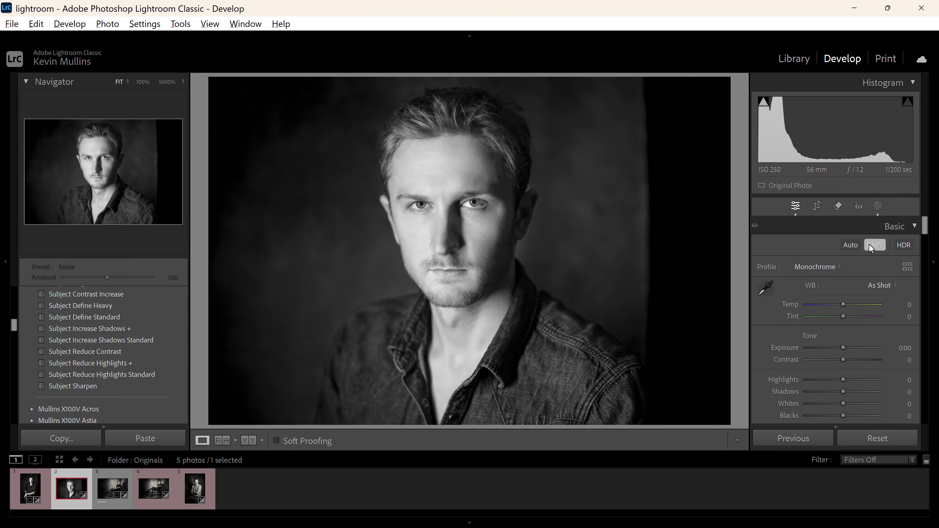
{"action": "key", "text": "ctrl+z"}
Set Saturation to -100 and raise Clarity to +20 in the Basic panel.
{"action": "left_click_drag", "start_coordinate": [927, 230], "coordinate": [929, 242]}
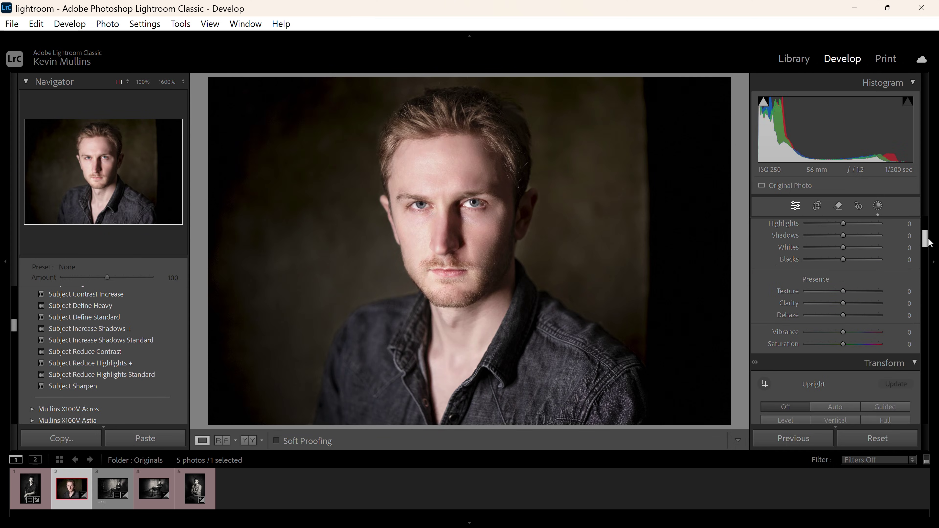
{"action": "left_click_drag", "start_coordinate": [843, 344], "coordinate": [781, 341]}
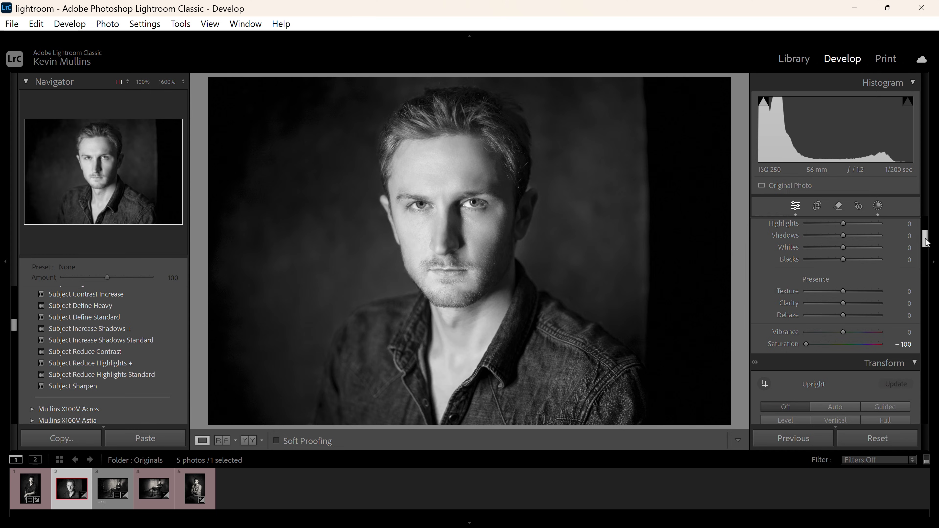
{"action": "left_click_drag", "start_coordinate": [926, 243], "coordinate": [926, 237]}
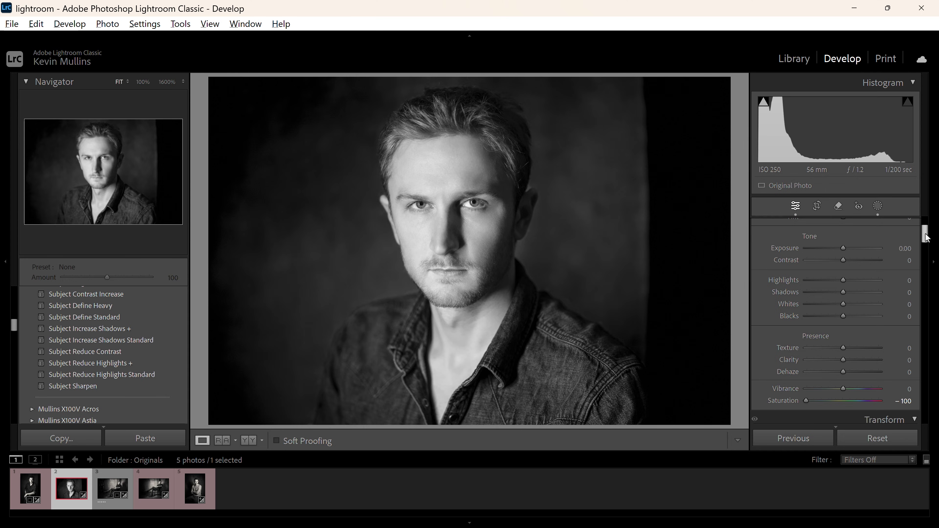
{"action": "scroll", "coordinate": [926, 236], "scroll_direction": "down", "scroll_amount": 3}
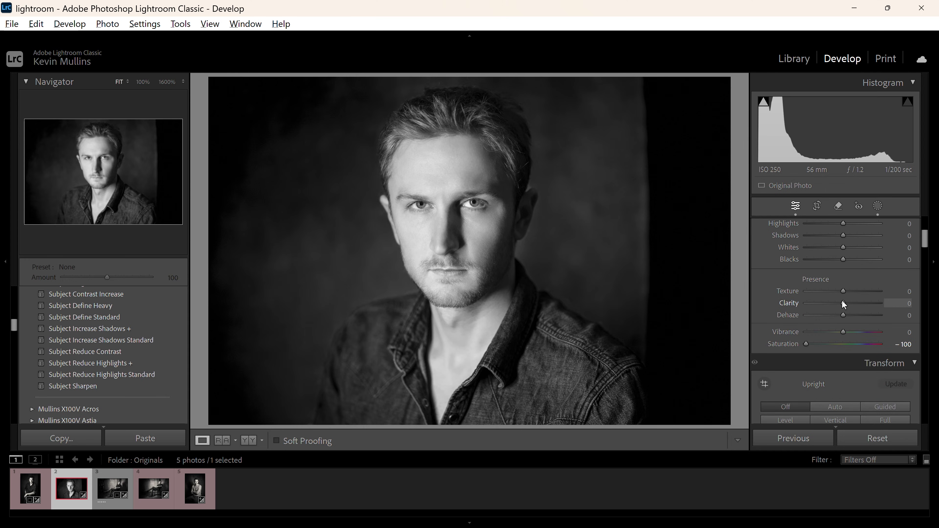
{"action": "left_click_drag", "start_coordinate": [842, 301], "coordinate": [850, 303]}
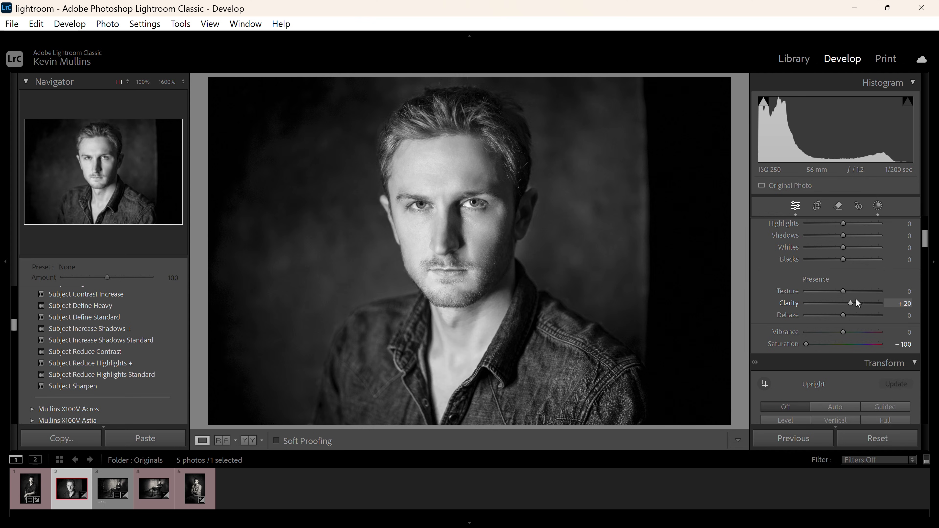
{"action": "left_click_drag", "start_coordinate": [925, 247], "coordinate": [934, 298]}
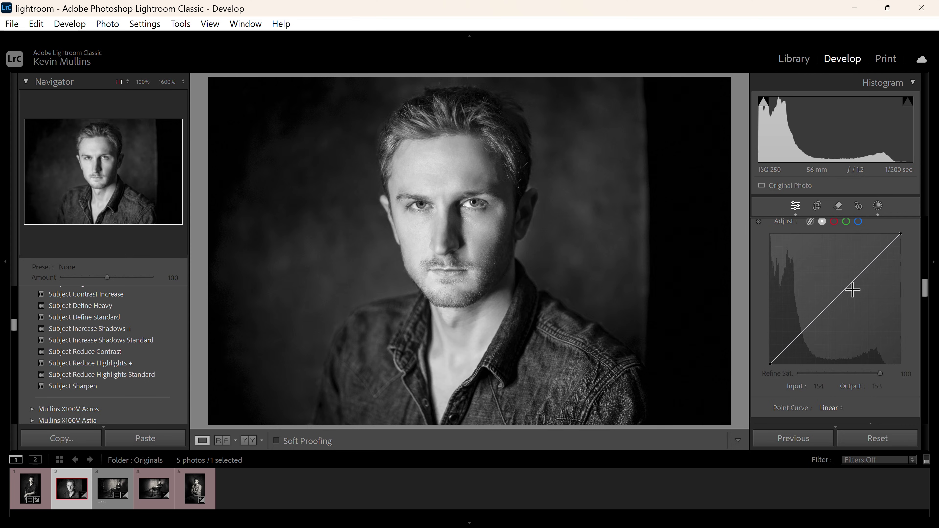
Apply the Medium Contrast point curve, lift the black point and set a shadow point at 28/24.
{"action": "left_click", "coordinate": [840, 409]}
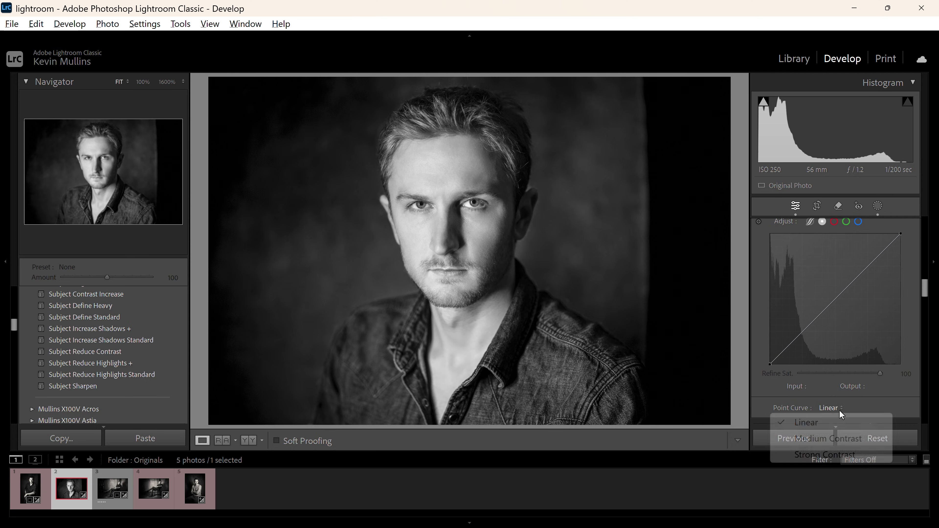
{"action": "left_click", "coordinate": [844, 438]}
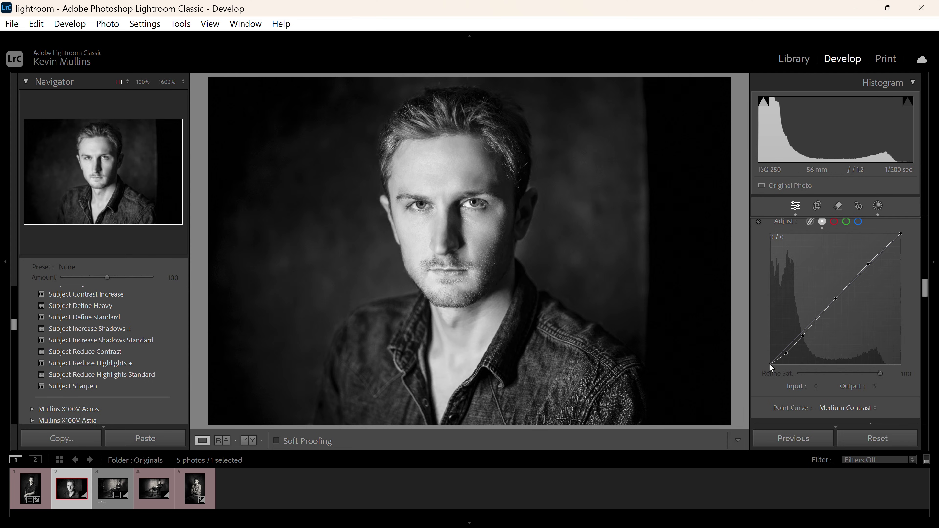
{"action": "left_click_drag", "start_coordinate": [769, 363], "coordinate": [761, 361]}
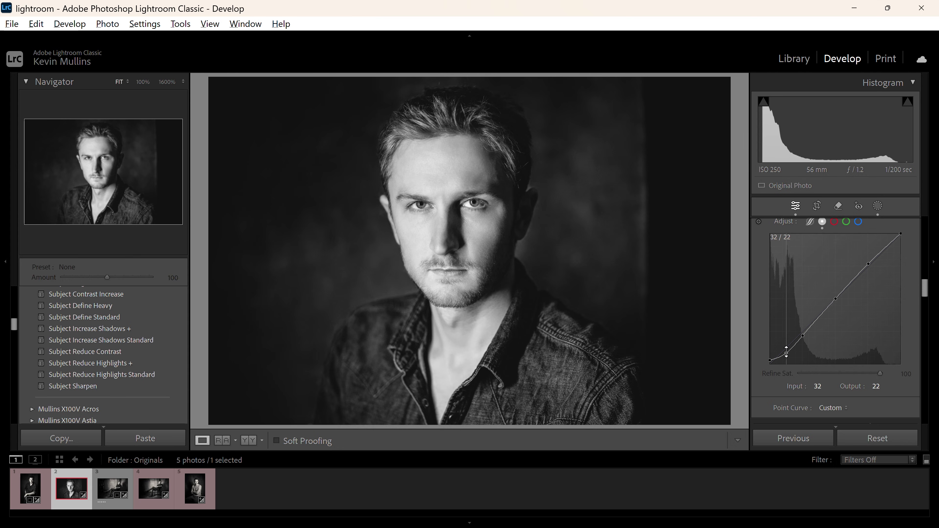
{"action": "left_click_drag", "start_coordinate": [786, 352], "coordinate": [784, 353]}
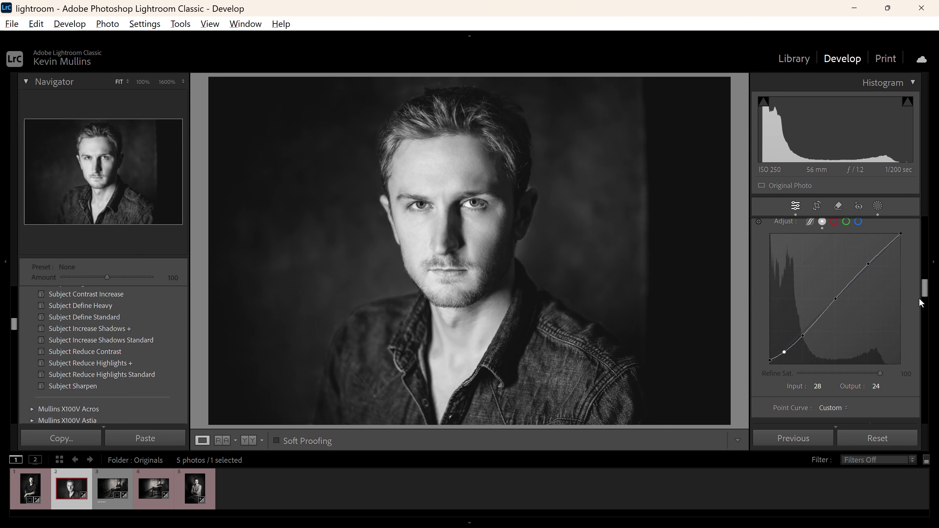
{"action": "left_click_drag", "start_coordinate": [924, 292], "coordinate": [925, 331]}
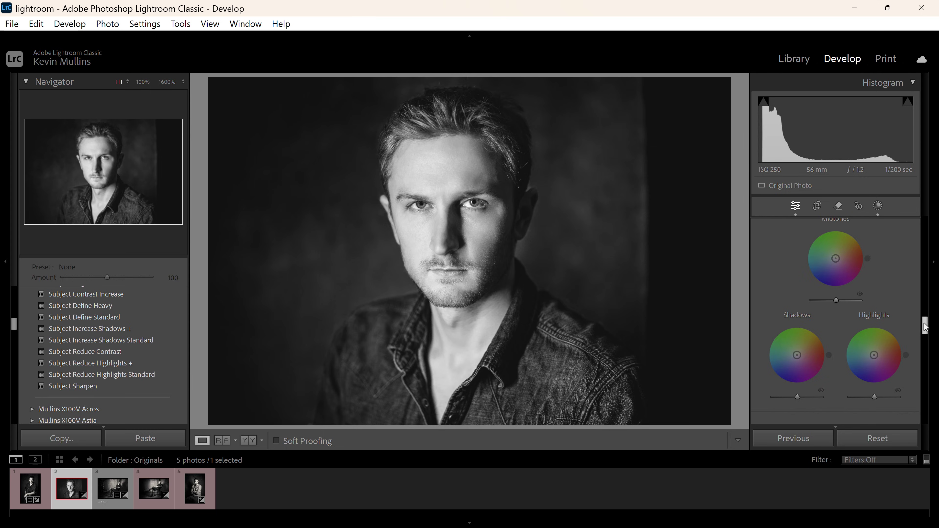
Tint the Midtones wheel a warm yellow and copy its grade settings.
{"action": "left_click_drag", "start_coordinate": [926, 327], "coordinate": [926, 321]}
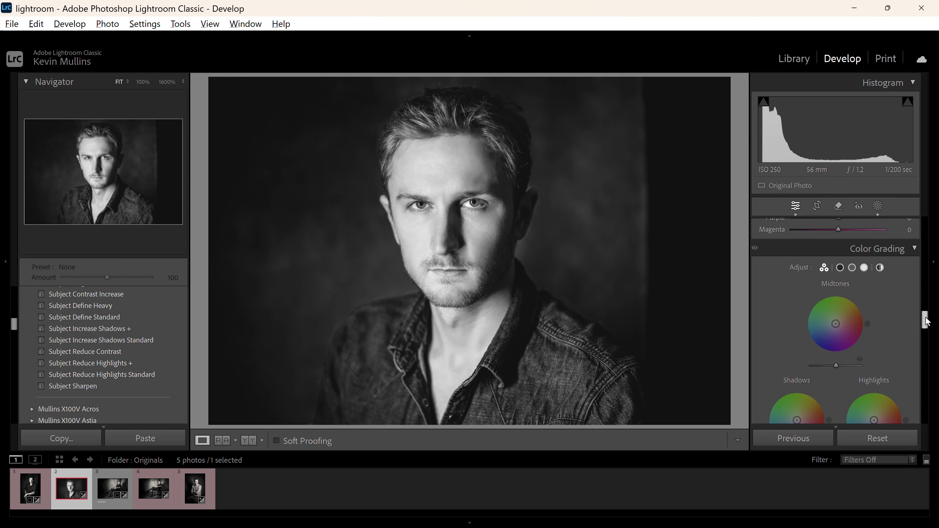
{"action": "scroll", "coordinate": [926, 321], "scroll_direction": "down", "scroll_amount": 1}
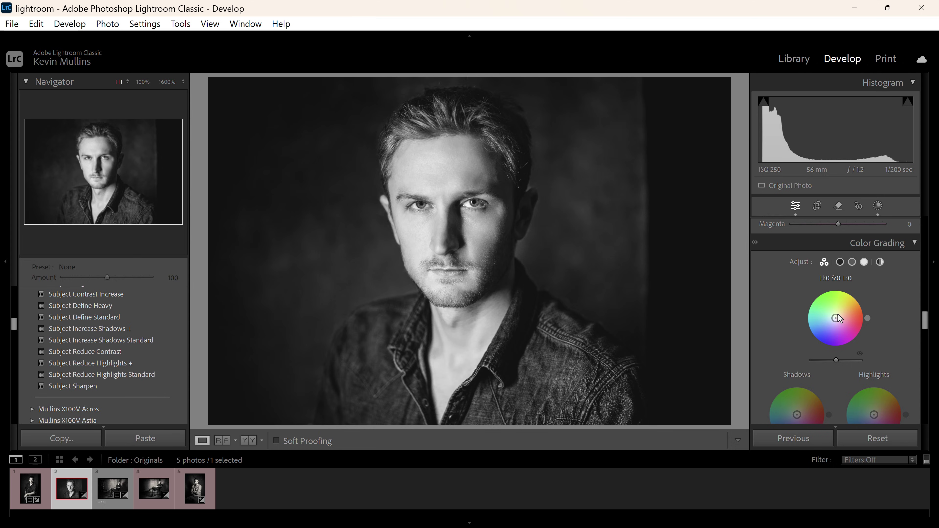
{"action": "mouse_move", "coordinate": [839, 318]}
{"action": "left_mouse_down"}
{"action": "mouse_move", "coordinate": [838, 326]}
{"action": "mouse_move", "coordinate": [837, 317]}
{"action": "left_mouse_up"}
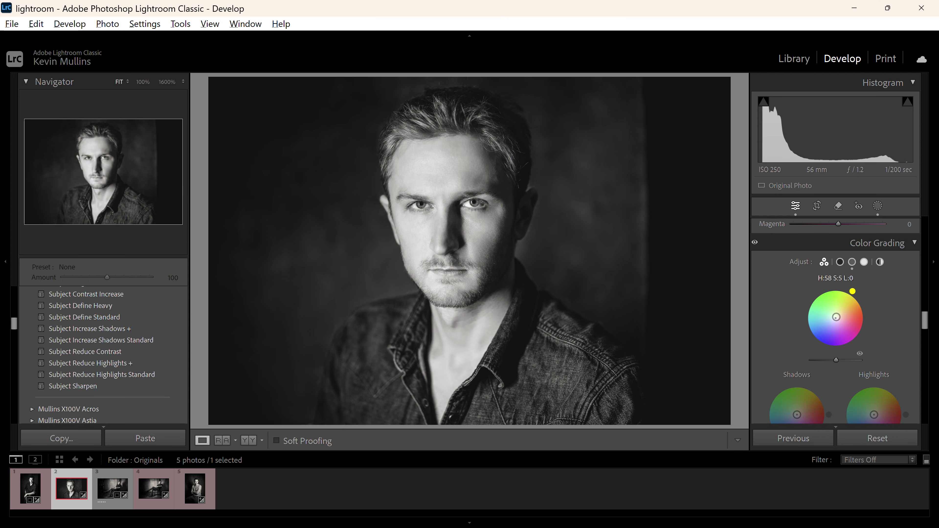
{"action": "right_click", "coordinate": [845, 318]}
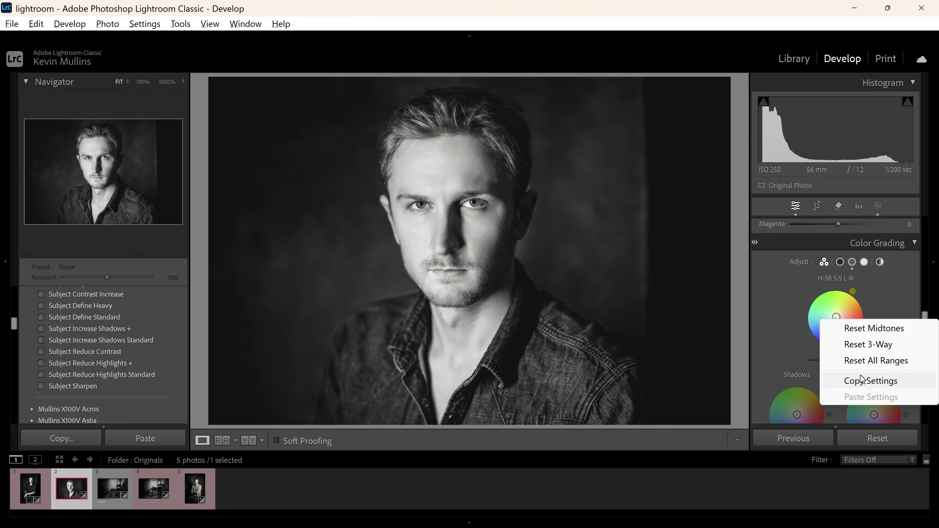
{"action": "left_click", "coordinate": [869, 380]}
Paste the warm midtone grade onto the Shadows and Highlights wheels.
{"action": "scroll", "coordinate": [820, 303], "scroll_direction": "down", "scroll_amount": 3}
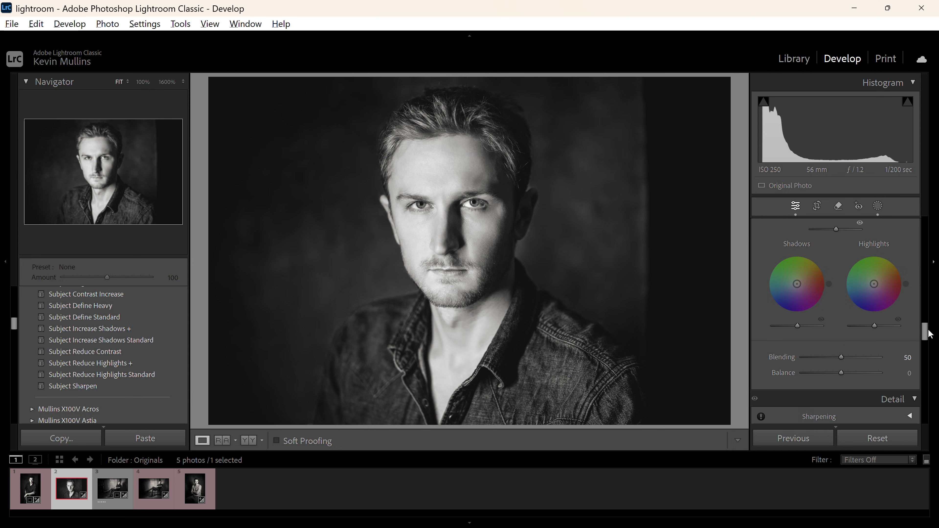
{"action": "right_click", "coordinate": [803, 277]}
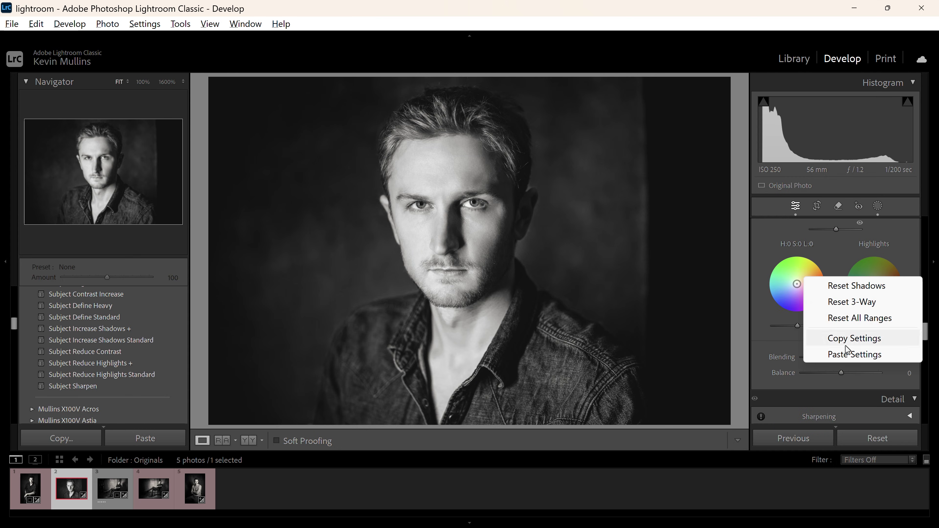
{"action": "left_click", "coordinate": [849, 355]}
{"action": "right_click", "coordinate": [884, 302]}
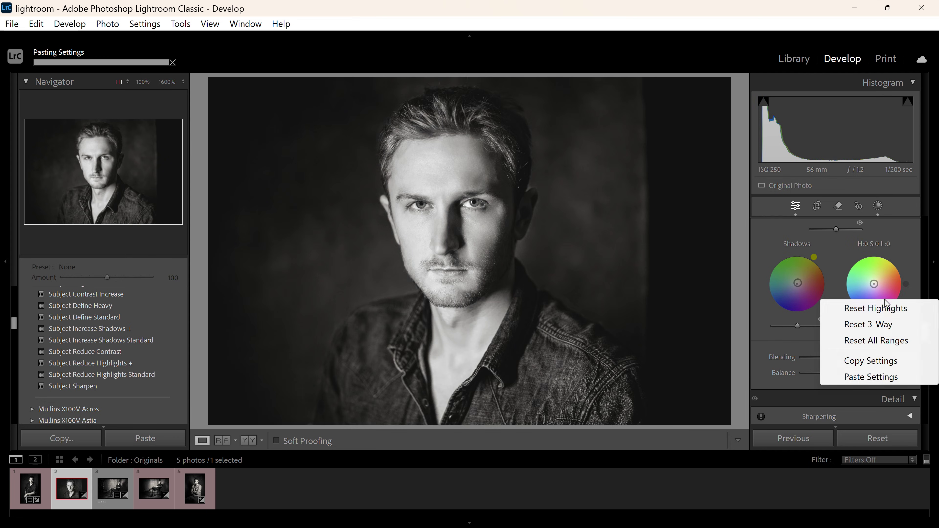
{"action": "left_click", "coordinate": [884, 377]}
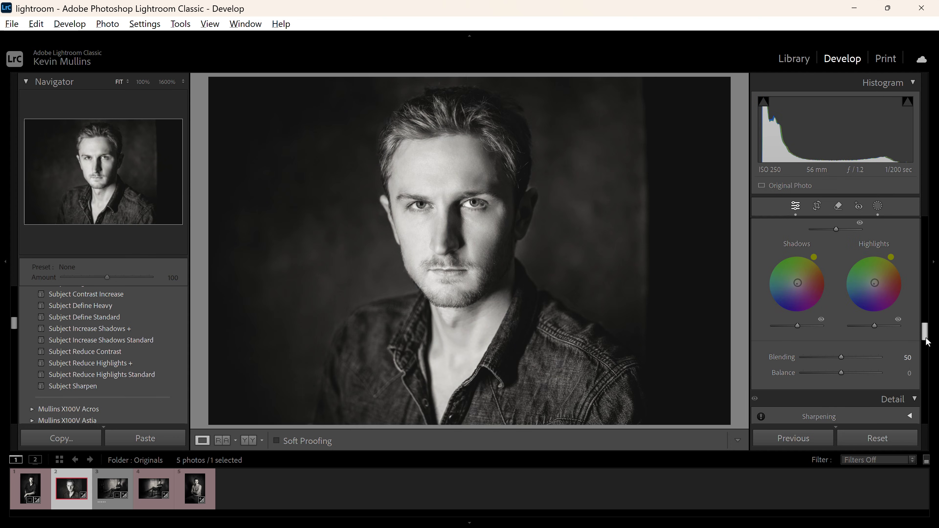
{"action": "left_click_drag", "start_coordinate": [926, 341], "coordinate": [930, 283]}
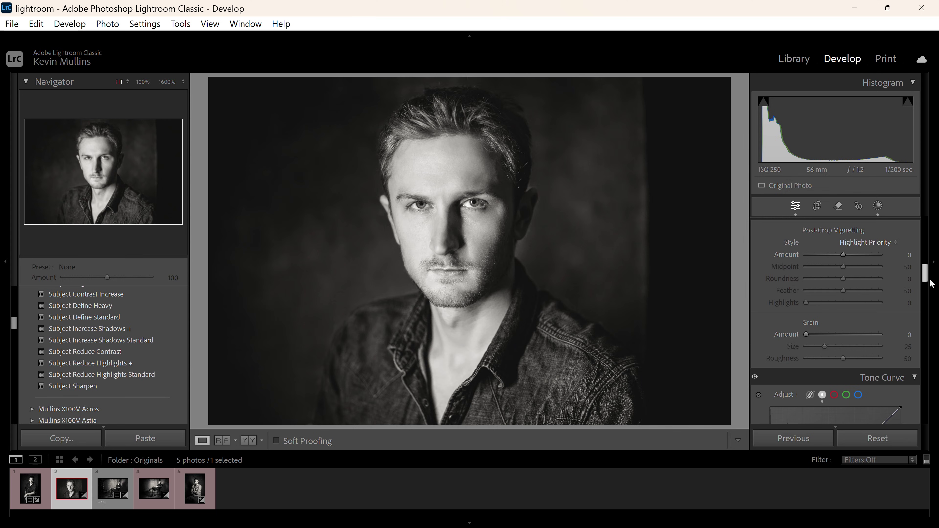
Darken the portrait's edges with a post-crop vignette amount of −25.
{"action": "left_click_drag", "start_coordinate": [845, 255], "coordinate": [833, 254]}
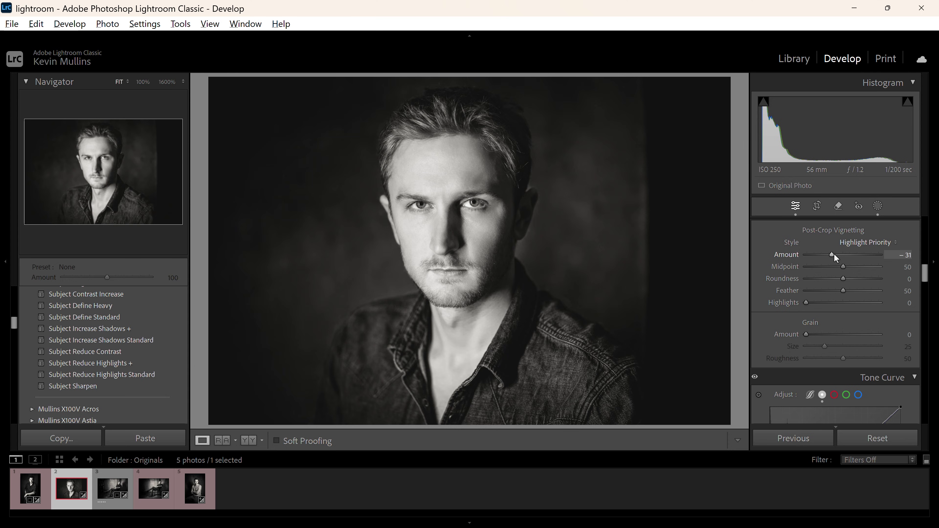
{"action": "left_click", "coordinate": [908, 256]}
{"action": "double_click", "coordinate": [909, 256]}
{"action": "type", "text": "25"}
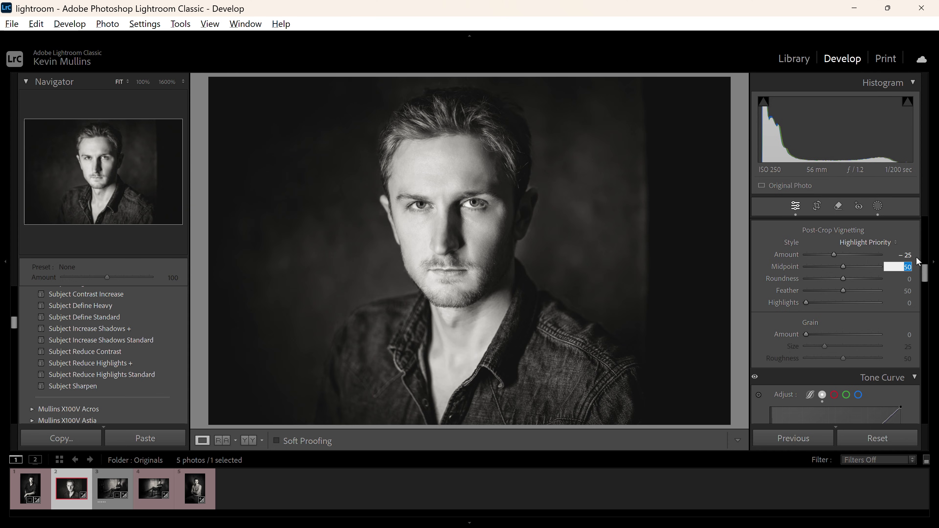
{"action": "key", "text": "Tab"}
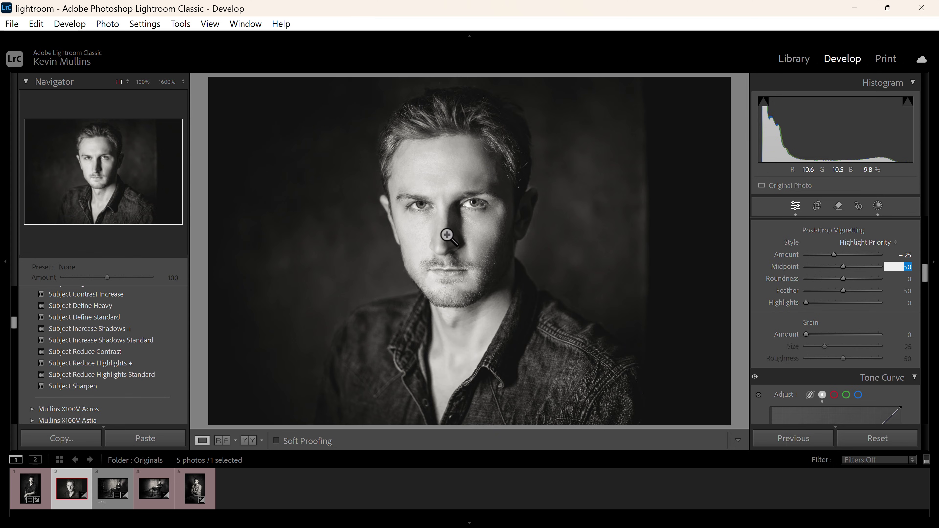
{"action": "left_click", "coordinate": [403, 215]}
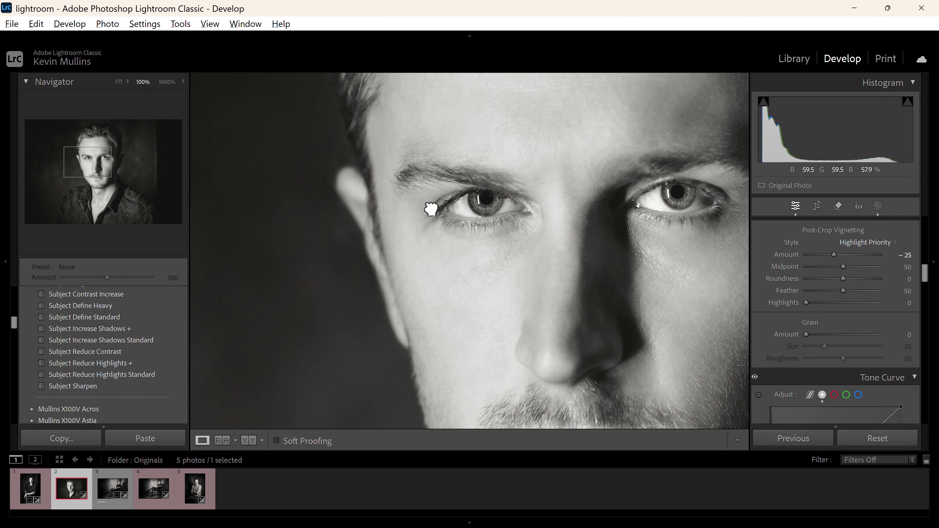
{"action": "left_click", "coordinate": [435, 213]}
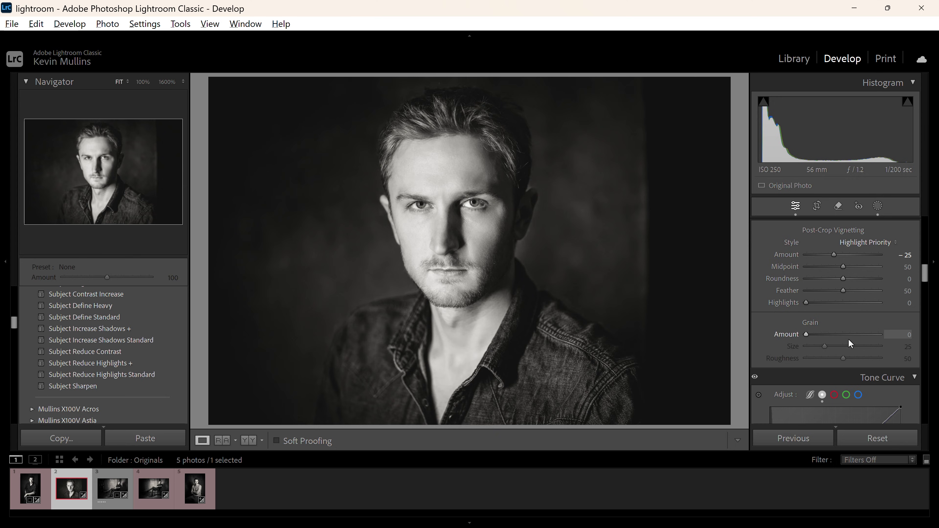
Add film grain with amount 50, size 14 and roughness 37.
{"action": "left_click", "coordinate": [842, 334]}
{"action": "left_click", "coordinate": [390, 224]}
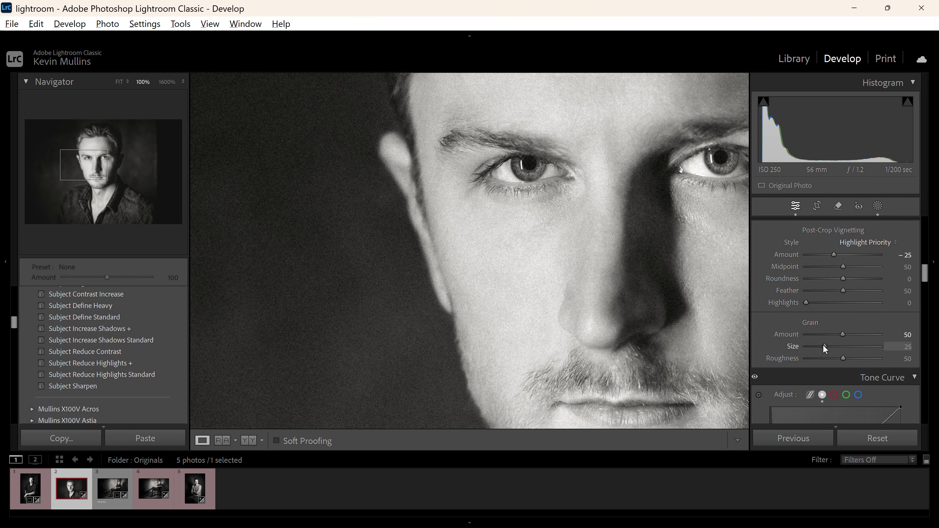
{"action": "left_click_drag", "start_coordinate": [824, 345], "coordinate": [815, 346]}
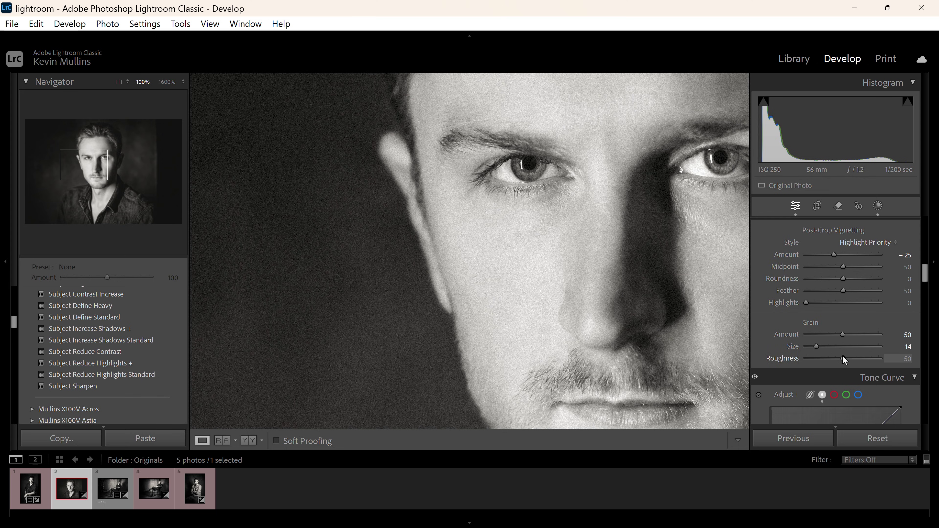
{"action": "left_click_drag", "start_coordinate": [843, 357], "coordinate": [833, 356]}
Return to the full portrait view and switch to the Library module.
{"action": "left_click", "coordinate": [498, 217]}
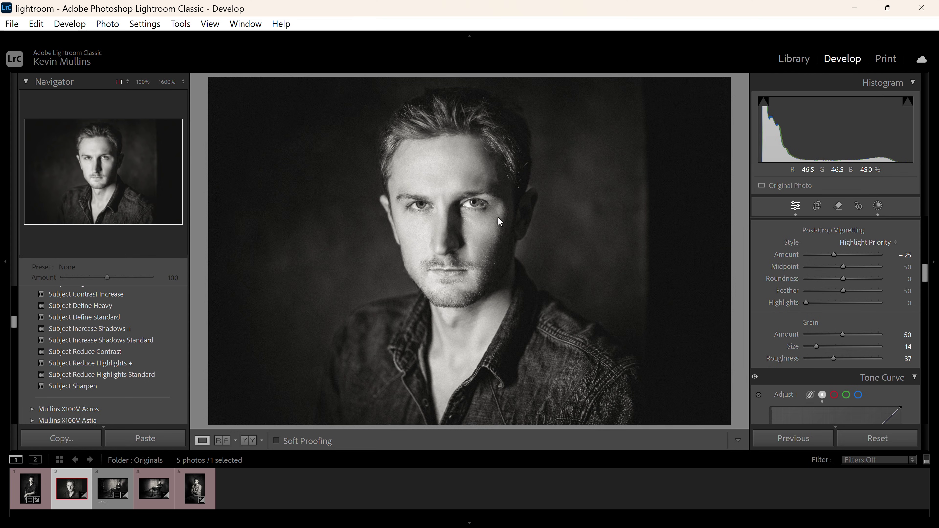
{"action": "left_click", "coordinate": [804, 59]}
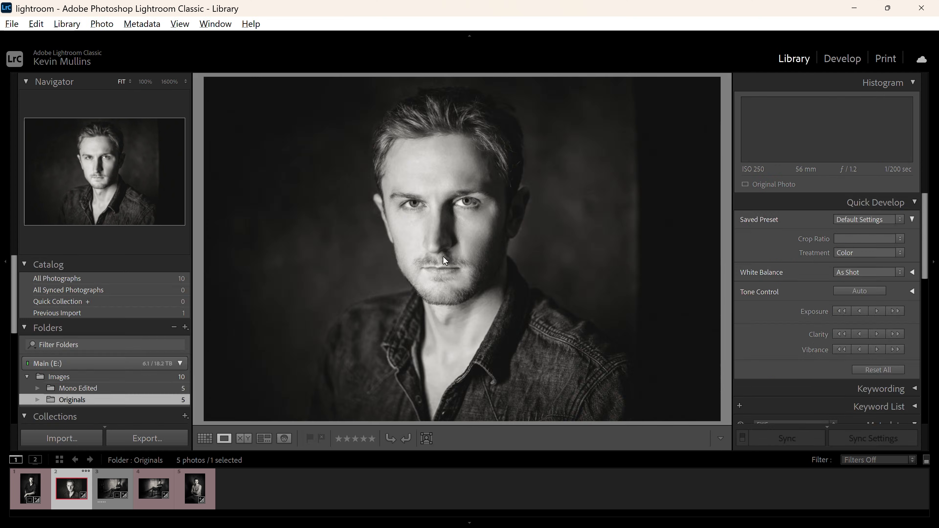